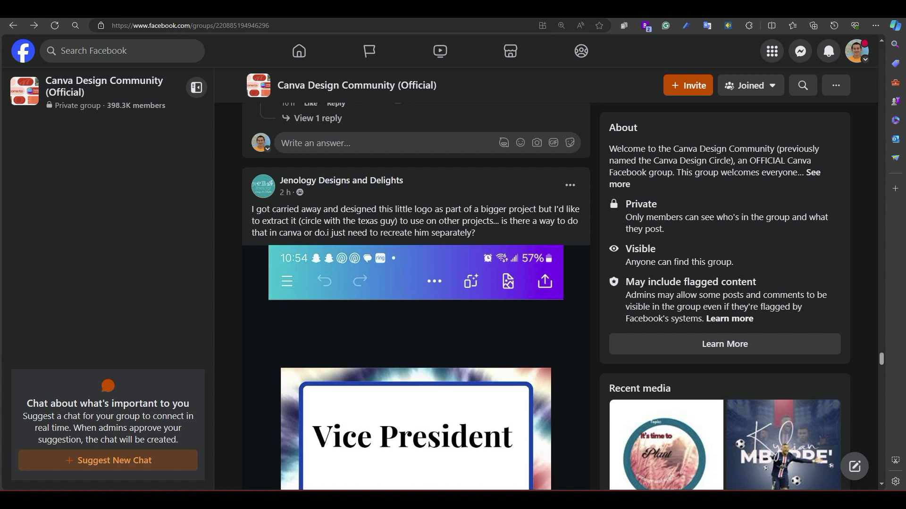
Read the community post asking how to extract the circular Texas logo, and examine its attached design image
{"action": "scroll", "coordinate": [416, 297], "scroll_direction": "down", "scroll_amount": 3}
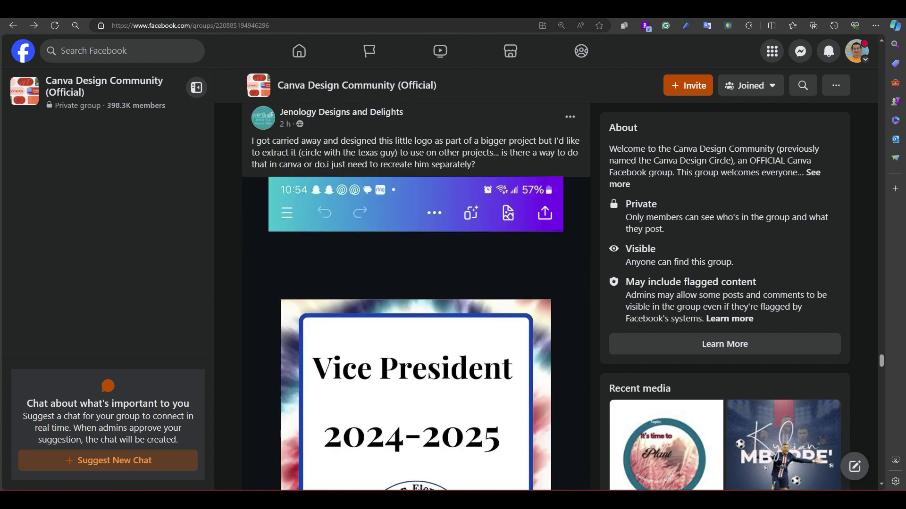
{"action": "scroll", "coordinate": [416, 297], "scroll_direction": "up", "scroll_amount": 3}
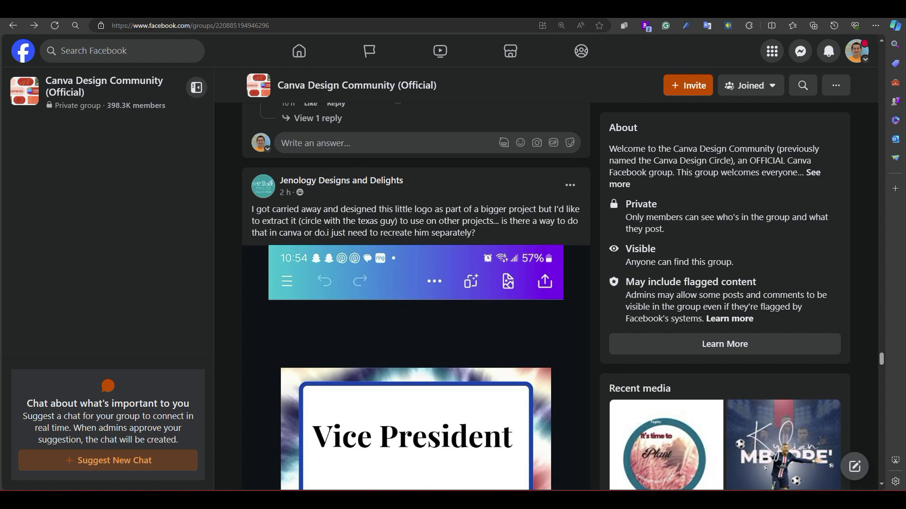
{"action": "scroll", "coordinate": [415, 296], "scroll_direction": "down", "scroll_amount": 4}
{"action": "scroll", "coordinate": [415, 297], "scroll_direction": "down", "scroll_amount": 3}
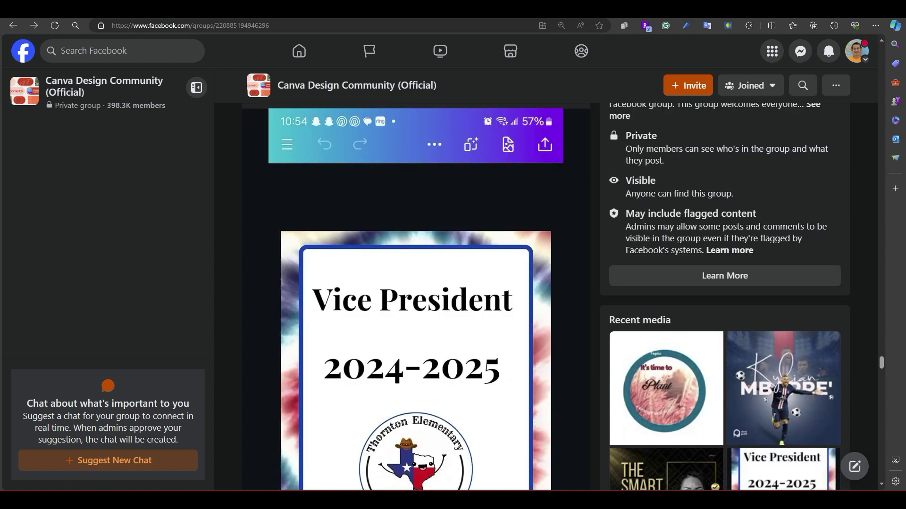
{"action": "scroll", "coordinate": [415, 297], "scroll_direction": "up", "scroll_amount": 2}
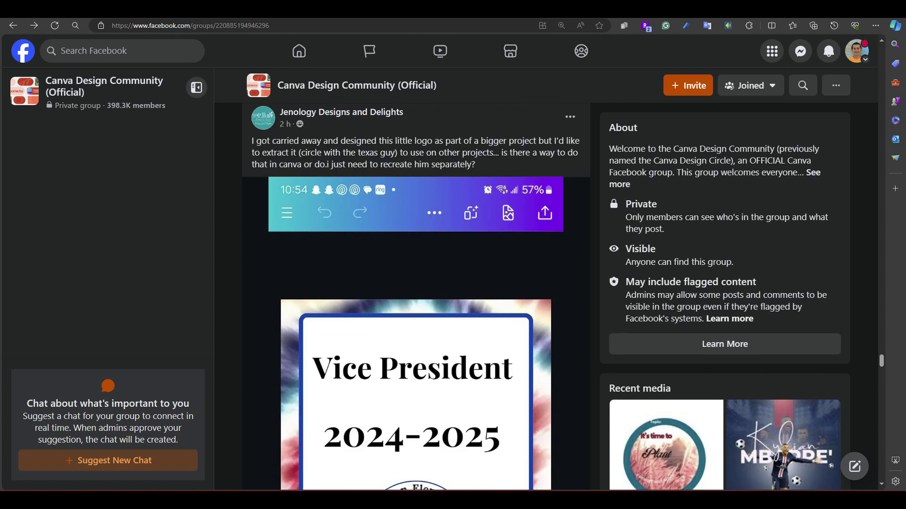
{"action": "scroll", "coordinate": [415, 298], "scroll_direction": "down", "scroll_amount": 3}
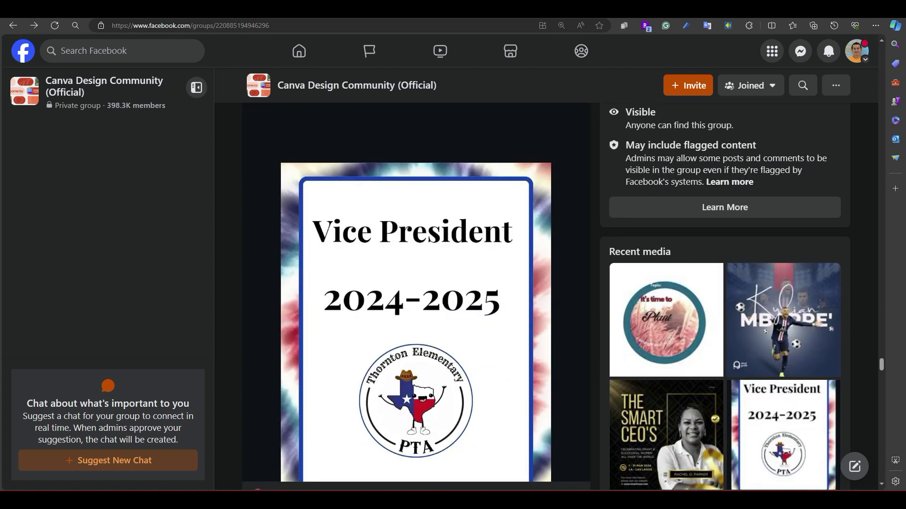
Switch to the Canva design and examine the transparent and white-filled versions of the circular logo on page 1
{"action": "key", "text": "ctrl+Tab"}
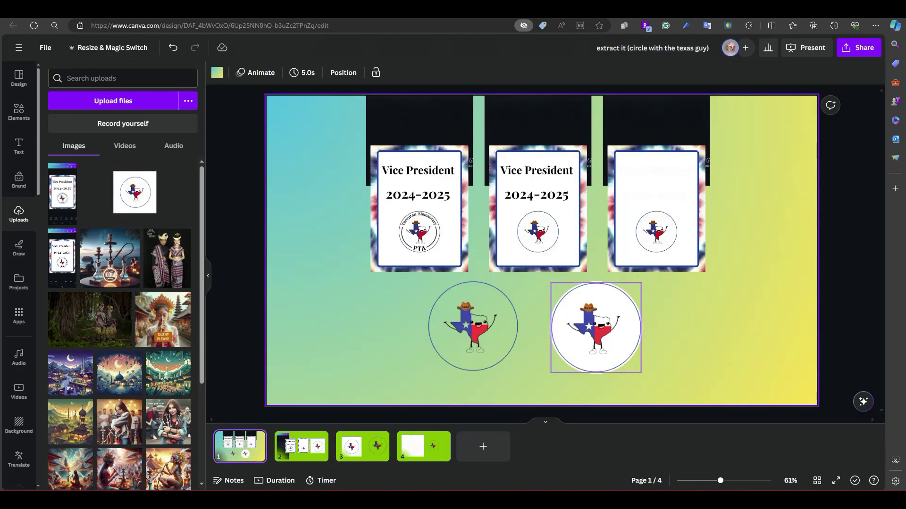
{"action": "scroll", "coordinate": [661, 226], "scroll_direction": "up", "scroll_amount": 2}
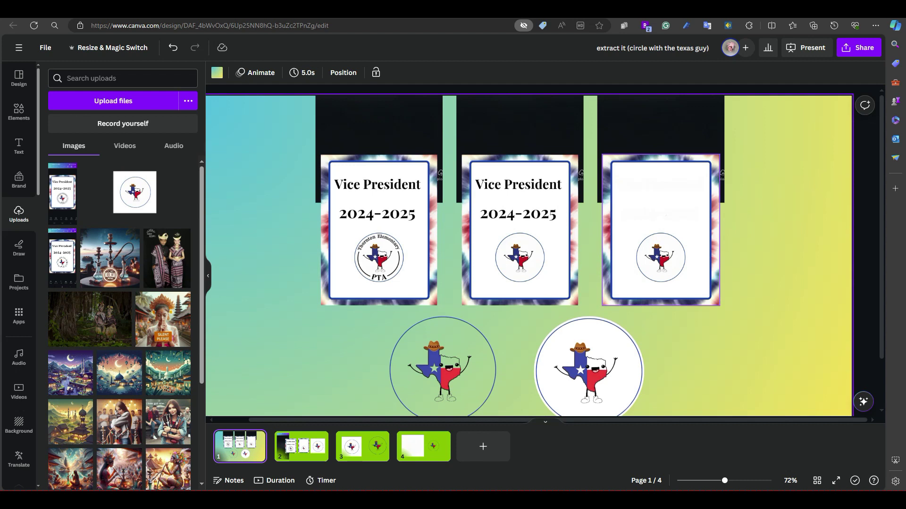
{"action": "left_click_drag", "start_coordinate": [725, 481], "coordinate": [718, 481]}
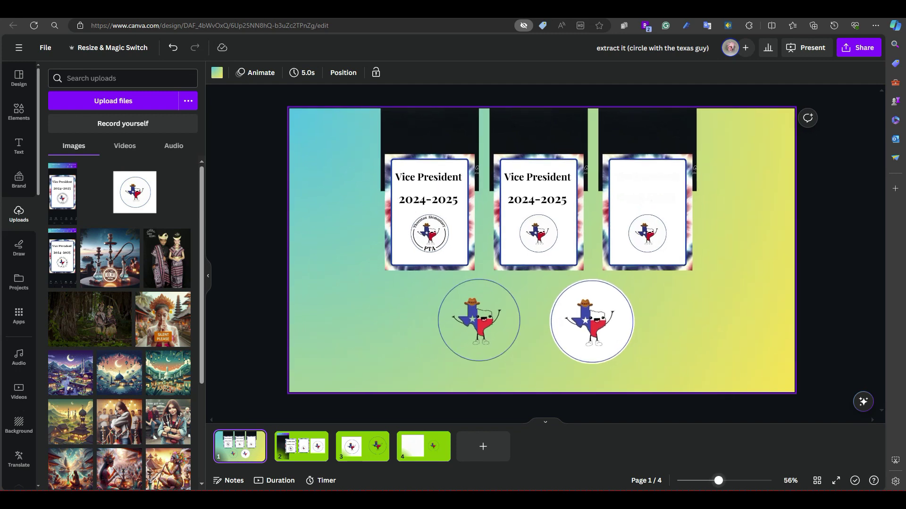
{"action": "left_click_drag", "start_coordinate": [478, 320], "coordinate": [459, 323]}
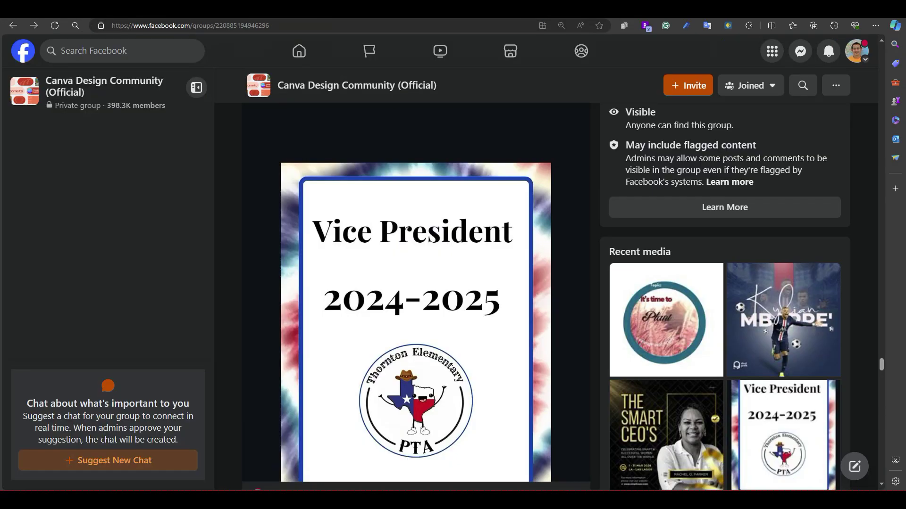
Copy the Vice President image from the Facebook post, and clear all elements from page 2 of the Canva design
{"action": "right_click", "coordinate": [423, 325]}
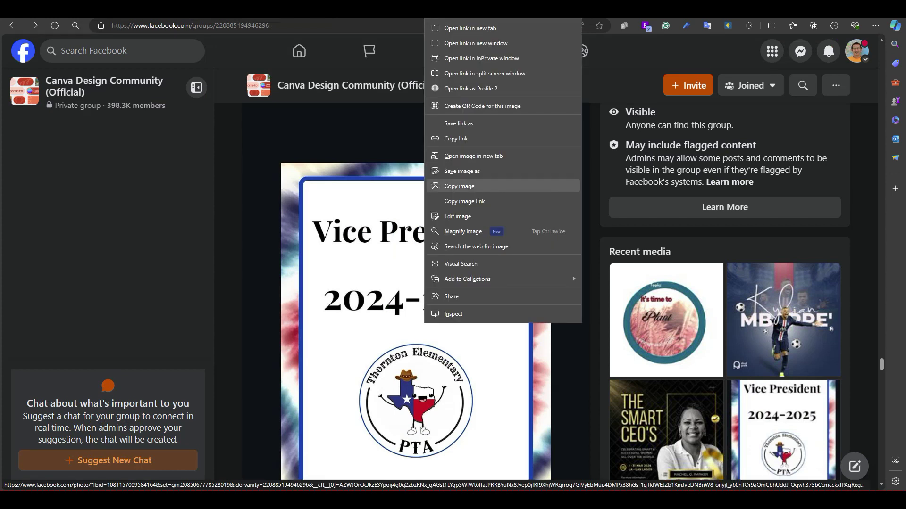
{"action": "left_click", "coordinate": [459, 186]}
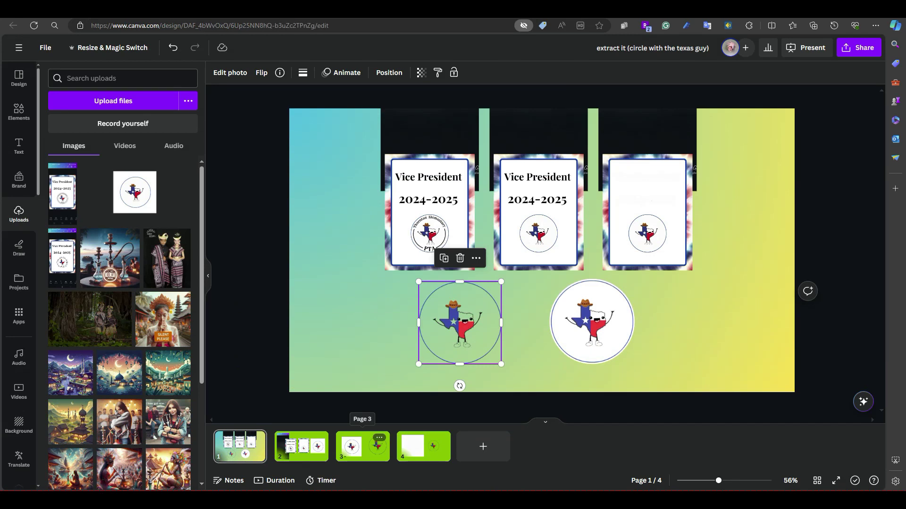
{"action": "left_click", "coordinate": [301, 446]}
{"action": "key", "text": "ctrl+a"}
{"action": "key", "text": "Delete"}
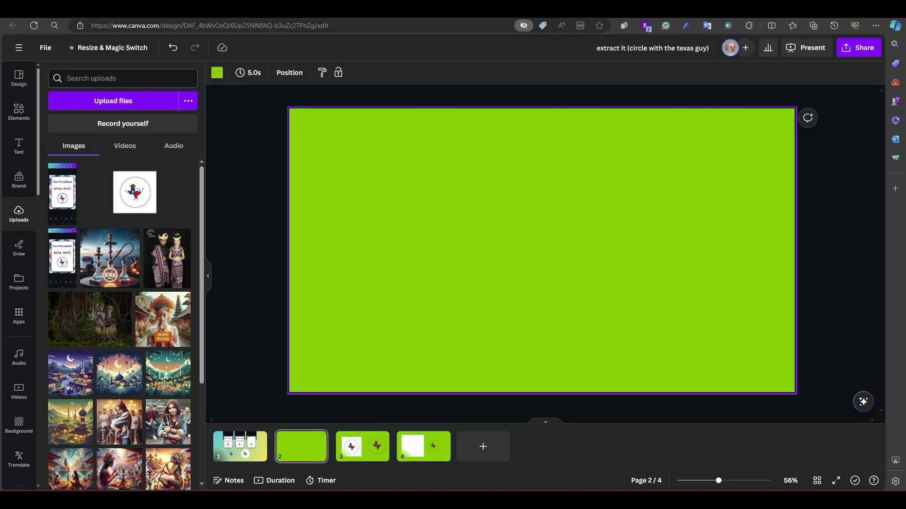
Paste the copied image onto page 2, enlarge it to nearly the page height, and place it near the page's left edge
{"action": "key", "text": "ctrl+v"}
{"action": "left_click_drag", "start_coordinate": [541, 251], "coordinate": [367, 250]}
{"action": "left_click_drag", "start_coordinate": [414, 146], "coordinate": [439, 94]}
{"action": "left_click_drag", "start_coordinate": [378, 223], "coordinate": [360, 251]}
{"action": "left_click", "coordinate": [471, 251]}
{"action": "left_click", "coordinate": [361, 250]}
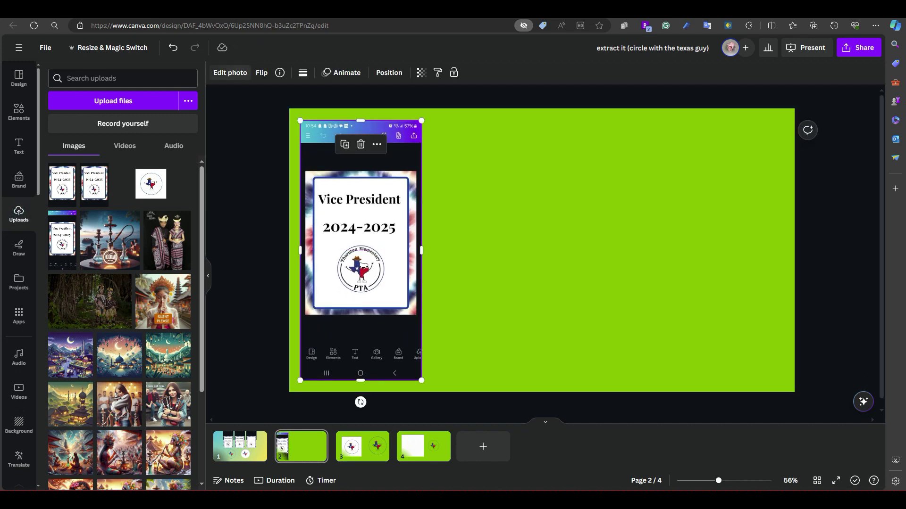
Lift the Vice President card off the pasted screenshot with Magic Grab, and place a duplicate of it to its right
{"action": "left_click", "coordinate": [229, 72]}
{"action": "left_click", "coordinate": [108, 220]}
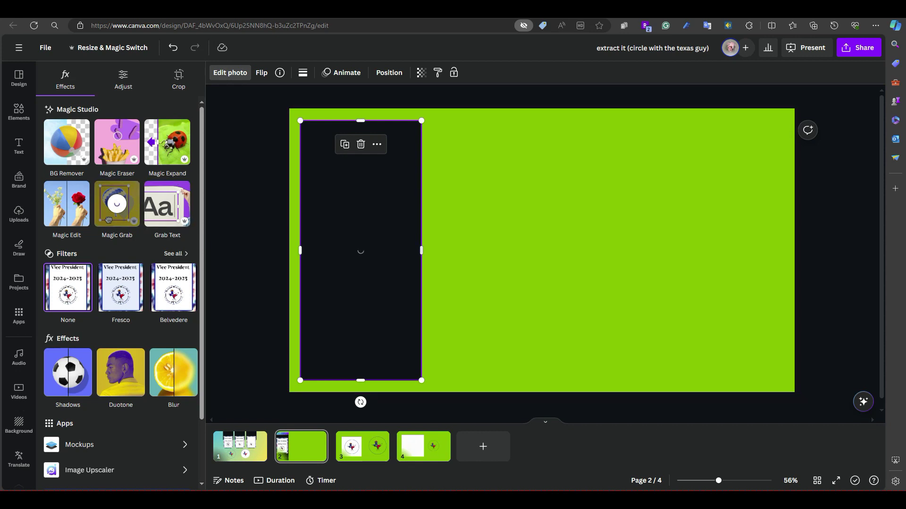
{"action": "left_click_drag", "start_coordinate": [360, 243], "coordinate": [435, 251]}
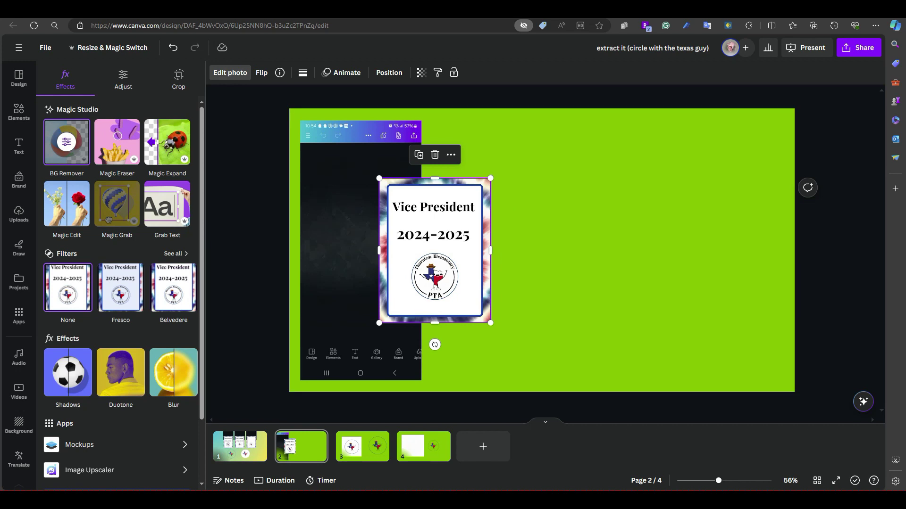
{"action": "key", "text": "ctrl+d"}
{"action": "left_click_drag", "start_coordinate": [439, 255], "coordinate": [555, 251]}
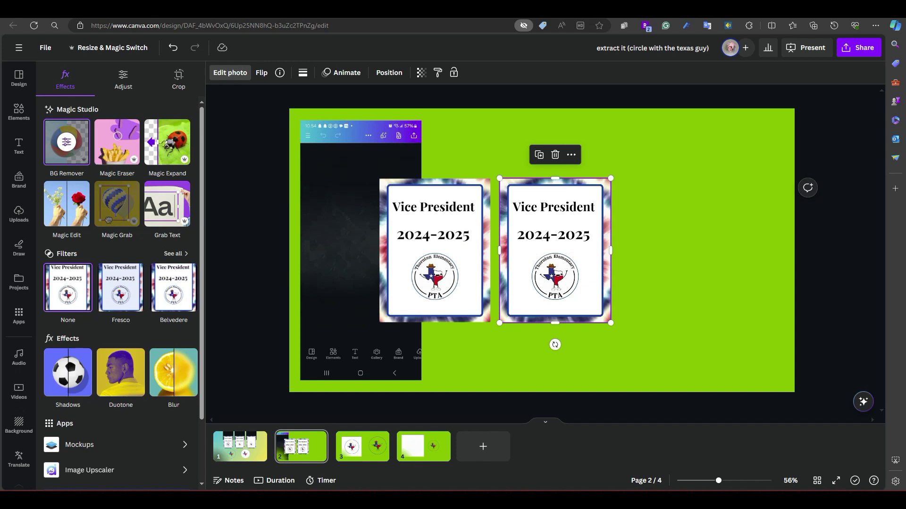
Erase the "Thornton Elementary" lettering from the duplicate card's logo using Magic Eraser with brush size 6
{"action": "left_click", "coordinate": [117, 142]}
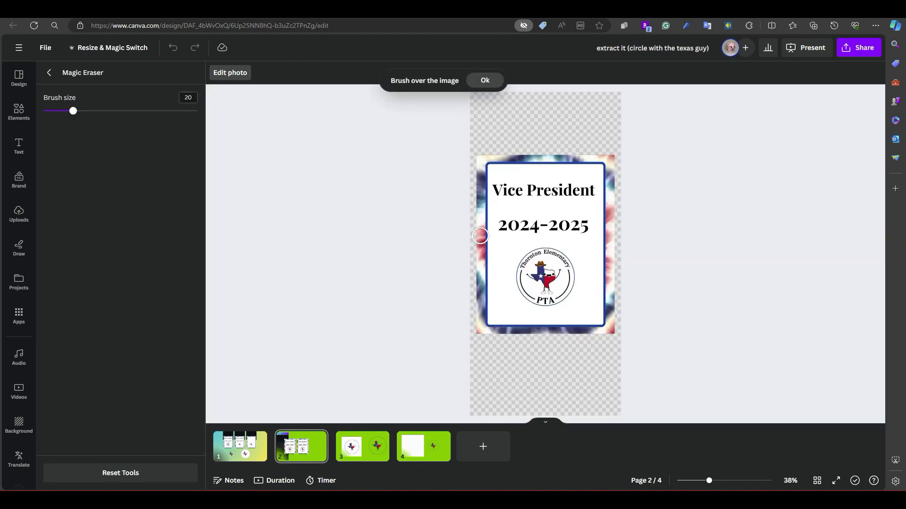
{"action": "mouse_move", "coordinate": [73, 111]}
{"action": "left_mouse_down"}
{"action": "mouse_move", "coordinate": [81, 111]}
{"action": "mouse_move", "coordinate": [51, 111]}
{"action": "left_mouse_up"}
{"action": "left_click_drag", "start_coordinate": [708, 481], "coordinate": [734, 481]}
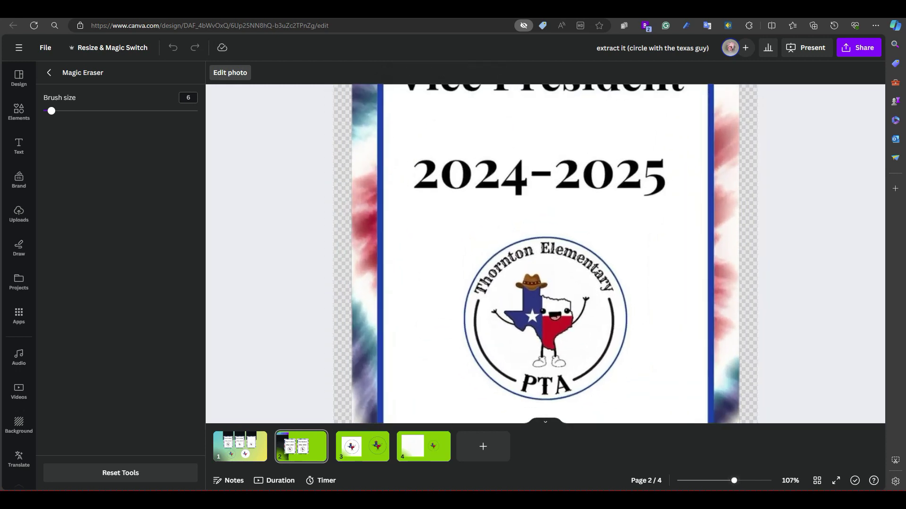
{"action": "left_click_drag", "start_coordinate": [485, 285], "coordinate": [532, 254]}
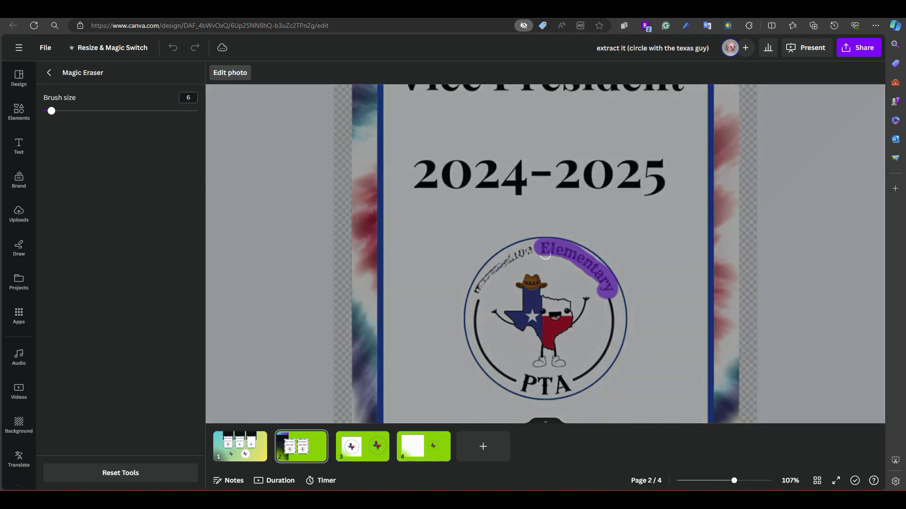
{"action": "left_click_drag", "start_coordinate": [533, 250], "coordinate": [482, 288]}
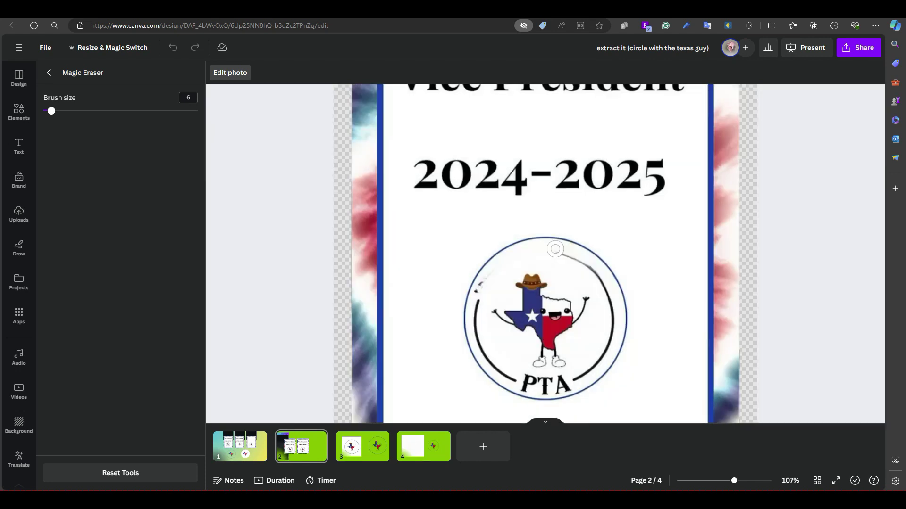
Erase the inner black arcs, the "PTA" lettering and leftover marks from the logo, and finish the Magic Eraser edit
{"action": "mouse_move", "coordinate": [558, 254]}
{"action": "left_mouse_down"}
{"action": "mouse_move", "coordinate": [595, 275]}
{"action": "mouse_move", "coordinate": [612, 332]}
{"action": "mouse_move", "coordinate": [594, 363]}
{"action": "mouse_move", "coordinate": [554, 383]}
{"action": "mouse_move", "coordinate": [525, 385]}
{"action": "mouse_move", "coordinate": [554, 387]}
{"action": "left_mouse_up"}
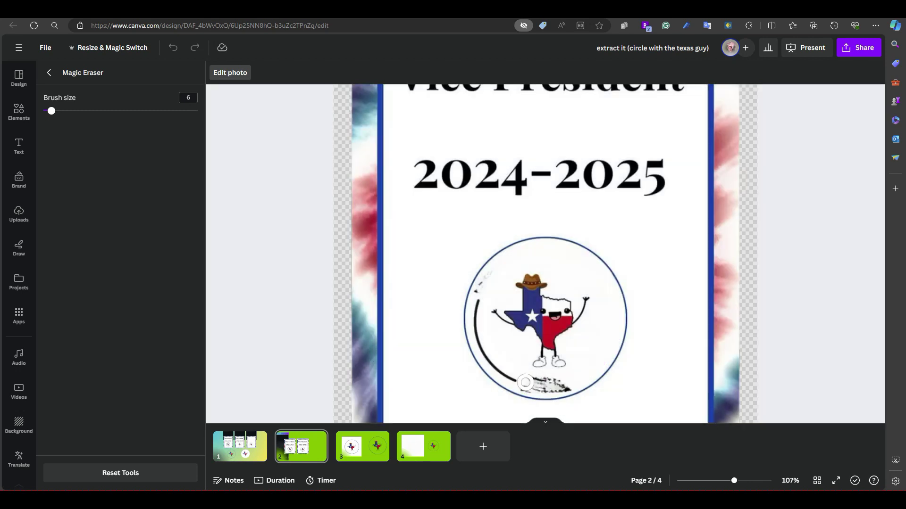
{"action": "mouse_move", "coordinate": [525, 383]}
{"action": "left_mouse_down"}
{"action": "mouse_move", "coordinate": [502, 369]}
{"action": "mouse_move", "coordinate": [480, 331]}
{"action": "mouse_move", "coordinate": [476, 301]}
{"action": "mouse_move", "coordinate": [494, 269]}
{"action": "left_mouse_up"}
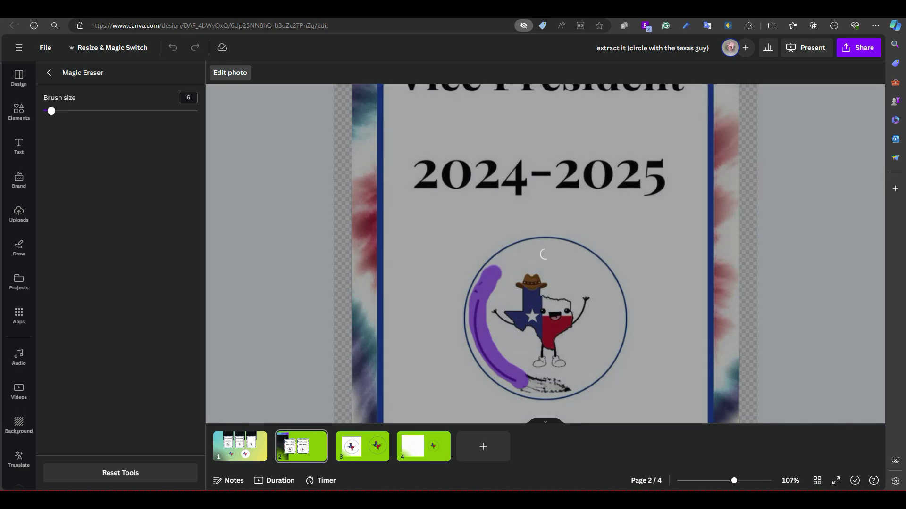
{"action": "mouse_move", "coordinate": [573, 385]}
{"action": "left_mouse_down"}
{"action": "mouse_move", "coordinate": [523, 386]}
{"action": "mouse_move", "coordinate": [477, 341]}
{"action": "left_mouse_up"}
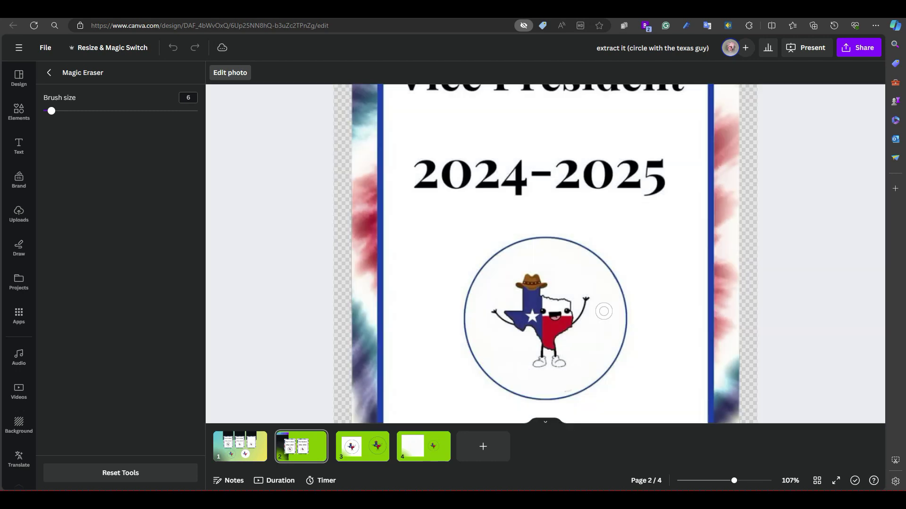
{"action": "scroll", "coordinate": [604, 312], "scroll_direction": "down", "scroll_amount": 3}
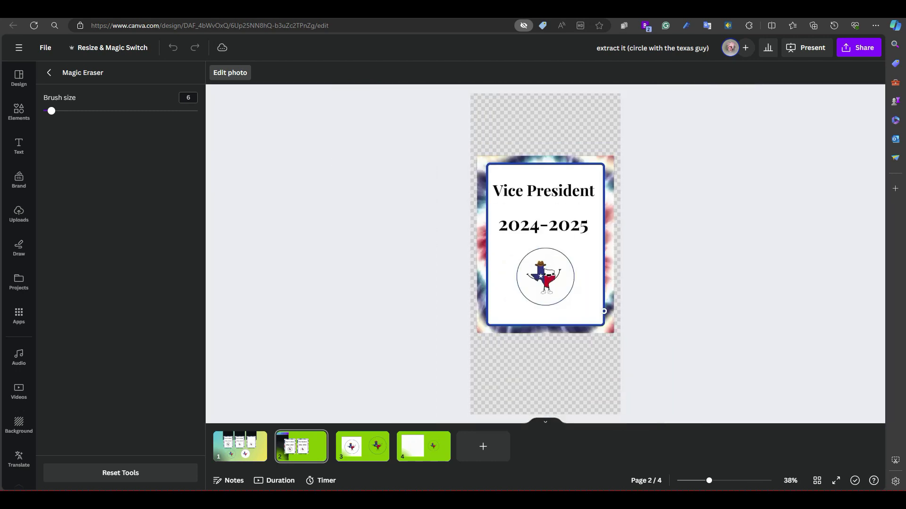
{"action": "scroll", "coordinate": [604, 312], "scroll_direction": "up", "scroll_amount": 5}
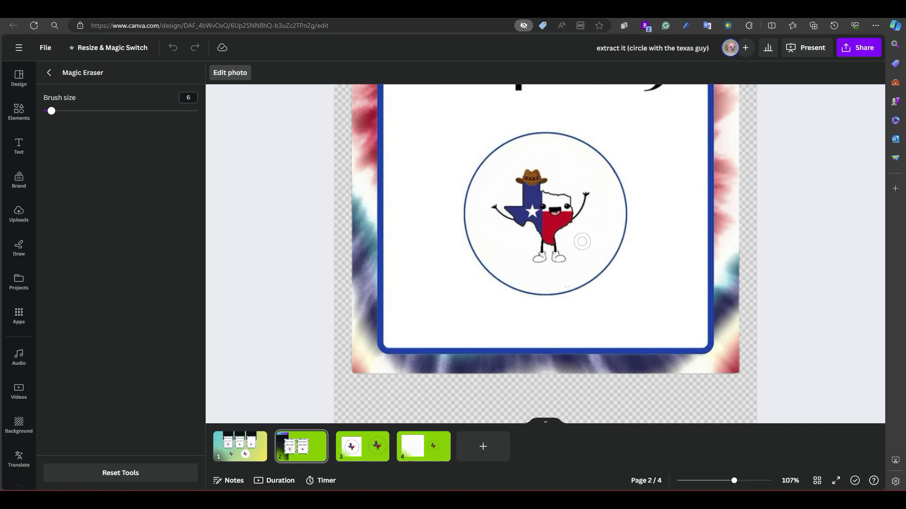
{"action": "left_click", "coordinate": [49, 72]}
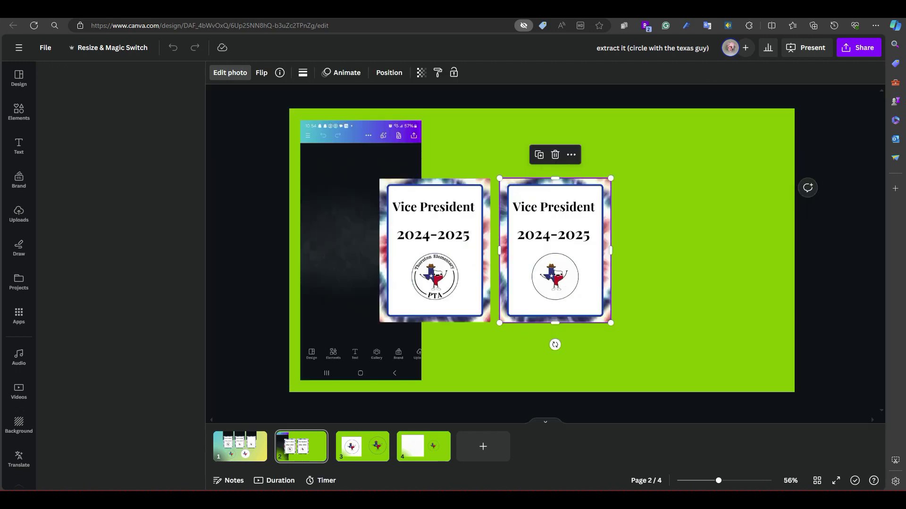
Duplicate the card with the cleaned logo and place the copy to its right
{"action": "left_click", "coordinate": [557, 250]}
{"action": "key", "text": "ctrl+d"}
{"action": "left_click_drag", "start_coordinate": [560, 252], "coordinate": [675, 248]}
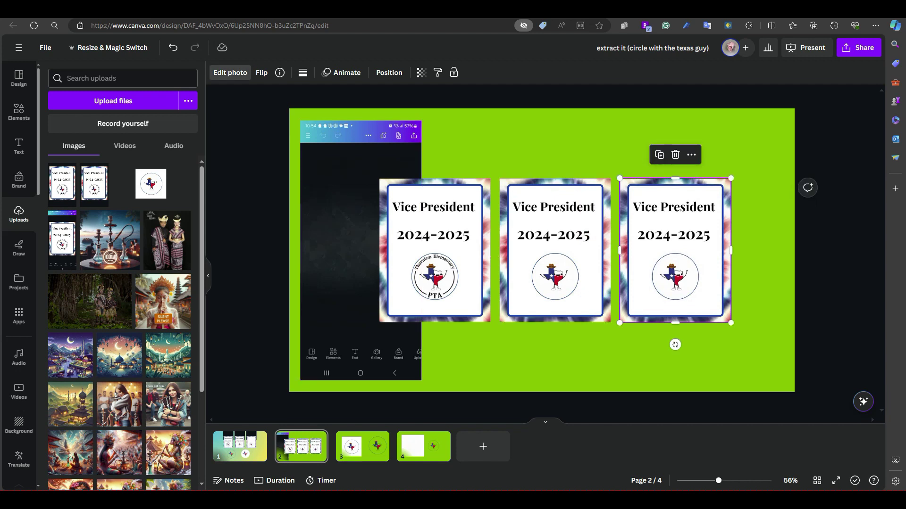
Separate the text from the third card with Grab Text, and delete the extracted "Vice President" and "2024-2025" text
{"action": "left_click", "coordinate": [229, 73]}
{"action": "left_click", "coordinate": [108, 219]}
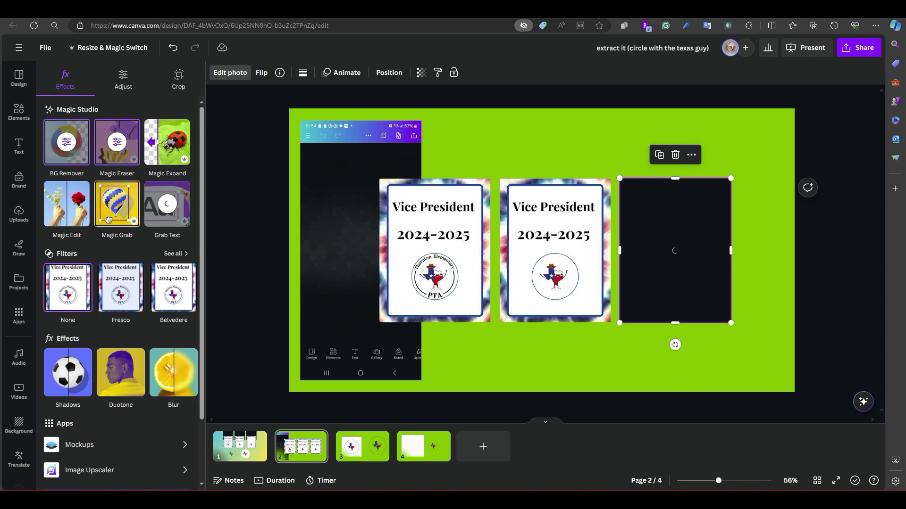
{"action": "mouse_move", "coordinate": [117, 141]}
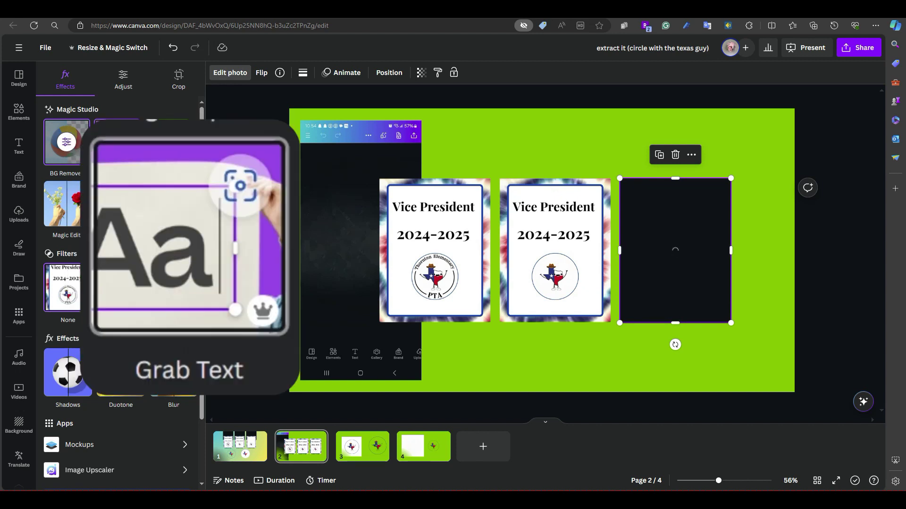
{"action": "left_click_drag", "start_coordinate": [682, 267], "coordinate": [752, 175]}
{"action": "left_click_drag", "start_coordinate": [673, 207], "coordinate": [738, 127]}
{"action": "left_click_drag", "start_coordinate": [795, 96], "coordinate": [747, 159]}
{"action": "key", "text": "Delete"}
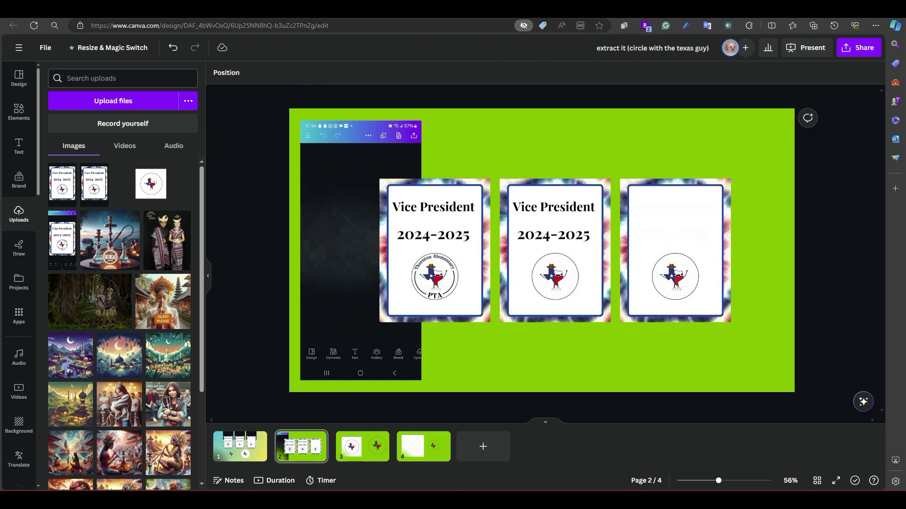
Crop the textless card down to the circular logo and enlarge it to about the height of the neighbouring cards
{"action": "left_click", "coordinate": [675, 250]}
{"action": "left_click_drag", "start_coordinate": [675, 178], "coordinate": [675, 239]}
{"action": "left_click_drag", "start_coordinate": [730, 273], "coordinate": [708, 273]}
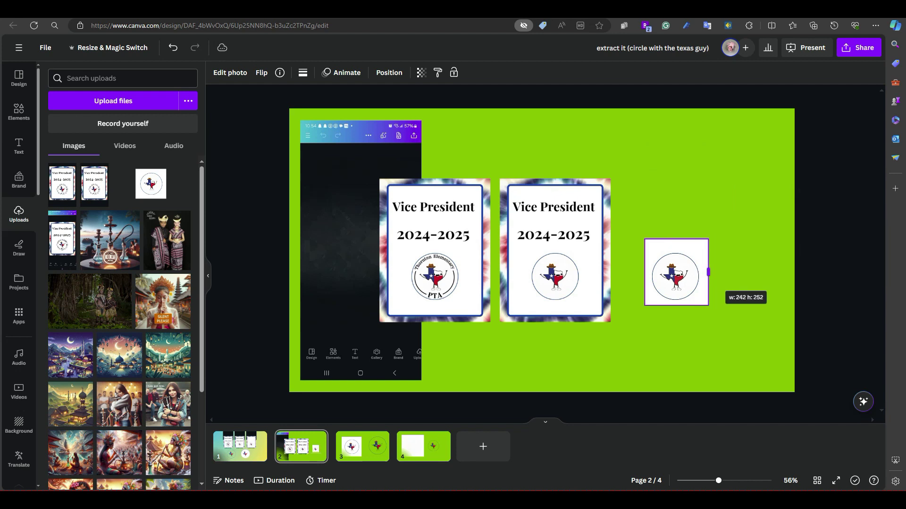
{"action": "left_click_drag", "start_coordinate": [708, 240], "coordinate": [783, 160]}
{"action": "left_click_drag", "start_coordinate": [732, 217], "coordinate": [719, 234]}
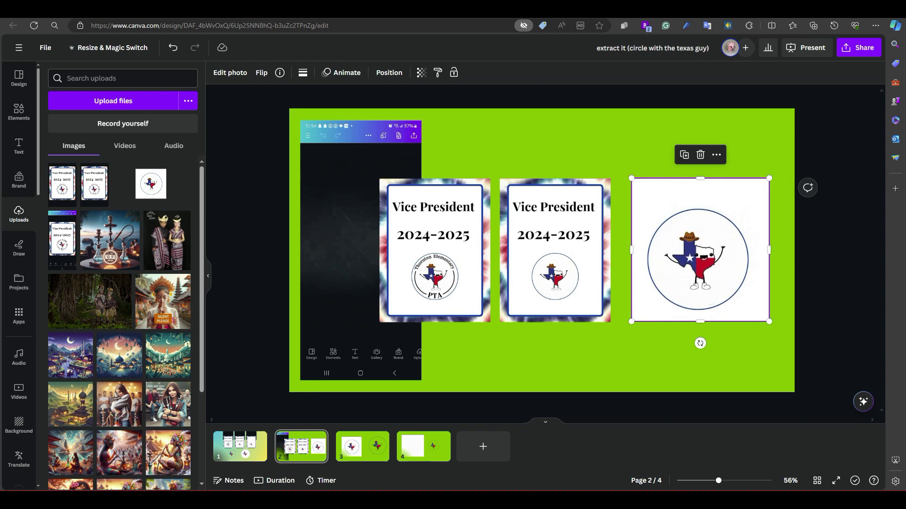
{"action": "double_click", "coordinate": [718, 234]}
{"action": "key", "text": "Return"}
Compare the transparent and white-filled logos on page 1, and shift the white-background logo image left on page 3
{"action": "left_click", "coordinate": [239, 446]}
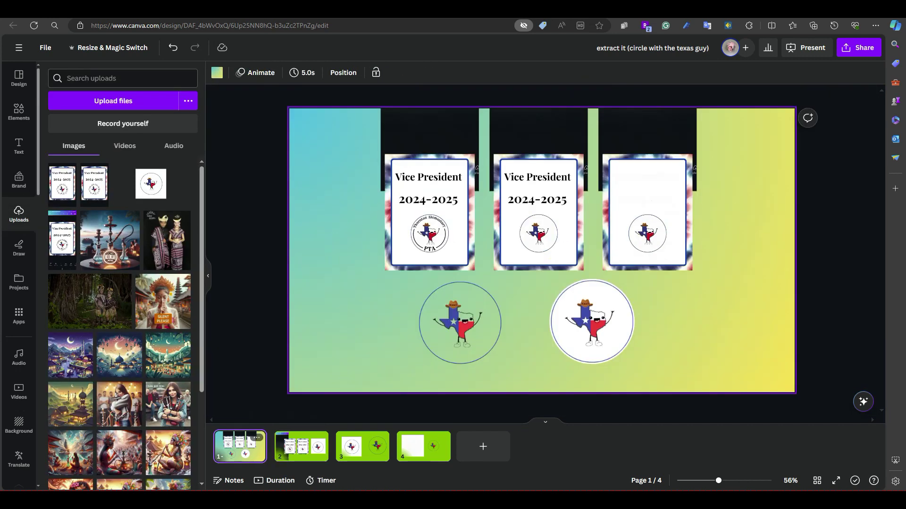
{"action": "mouse_move", "coordinate": [460, 322]}
{"action": "left_mouse_down"}
{"action": "mouse_move", "coordinate": [398, 326]}
{"action": "mouse_move", "coordinate": [463, 323]}
{"action": "left_mouse_up"}
{"action": "mouse_move", "coordinate": [592, 322]}
{"action": "left_mouse_down"}
{"action": "mouse_move", "coordinate": [580, 323]}
{"action": "mouse_move", "coordinate": [592, 322]}
{"action": "left_mouse_up"}
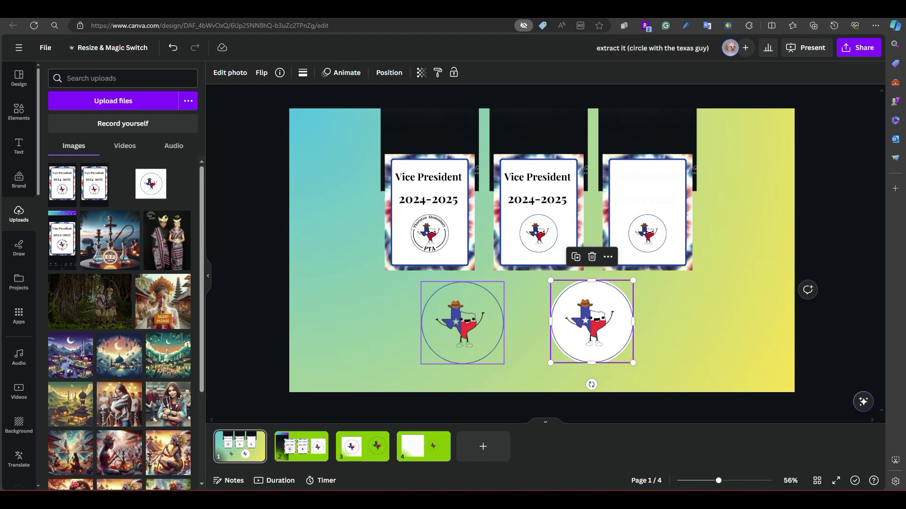
{"action": "left_click_drag", "start_coordinate": [462, 323], "coordinate": [410, 332]}
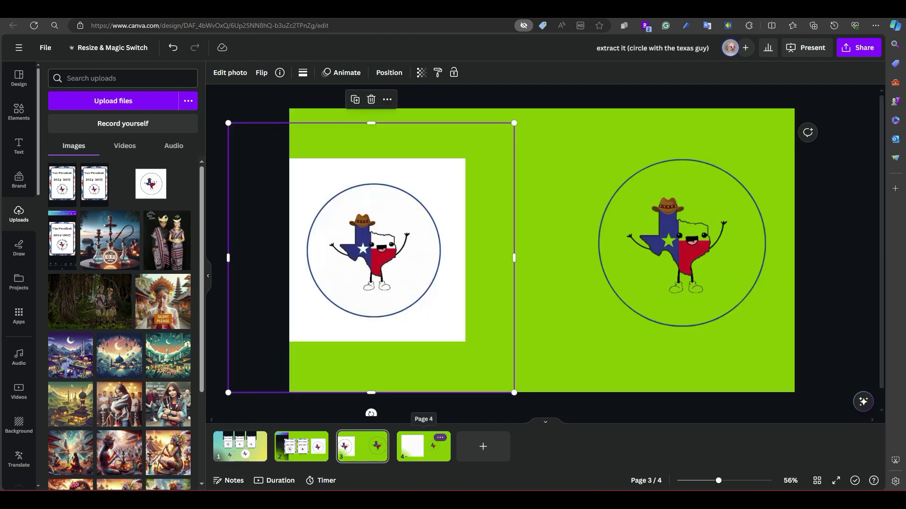
Copy the cropped white-background logo image from page 2 and clear all objects from page 4
{"action": "left_click", "coordinate": [423, 447]}
{"action": "left_click", "coordinate": [301, 446]}
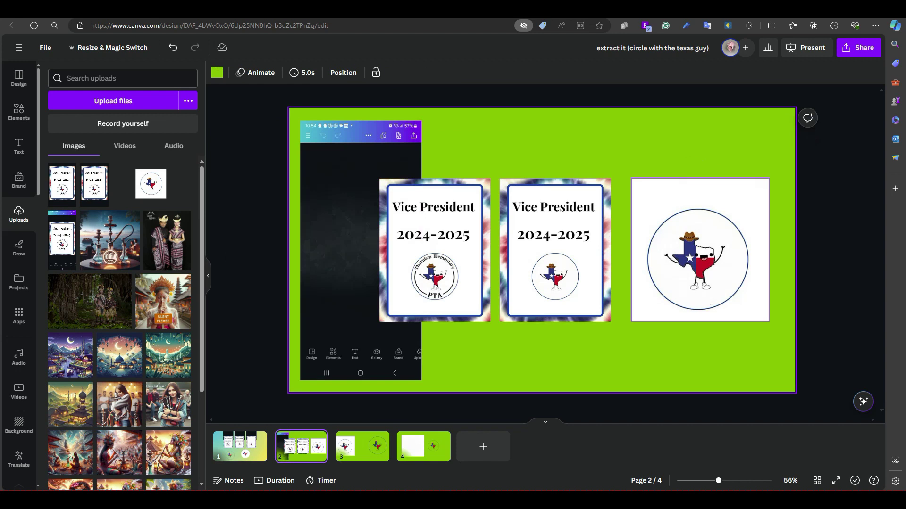
{"action": "left_click", "coordinate": [699, 250]}
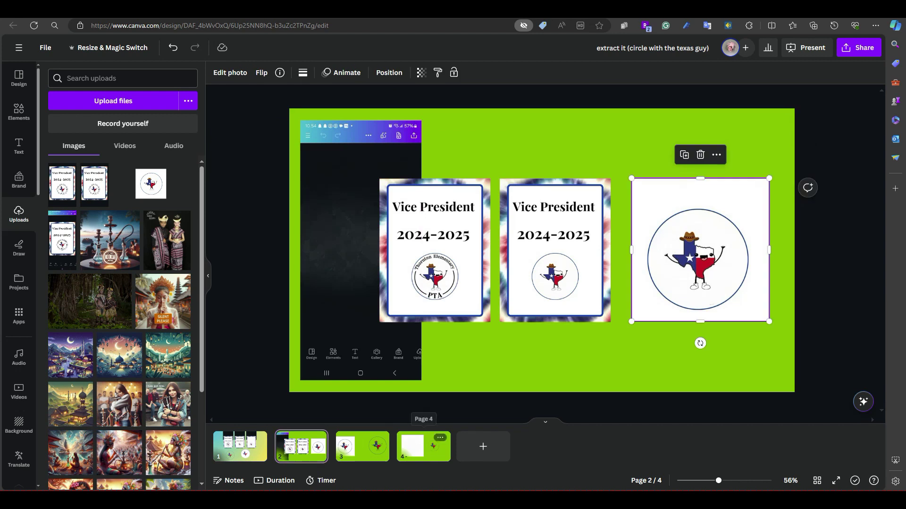
{"action": "left_click", "coordinate": [423, 446]}
{"action": "left_click_drag", "start_coordinate": [302, 161], "coordinate": [732, 313]}
{"action": "key", "text": "Delete"}
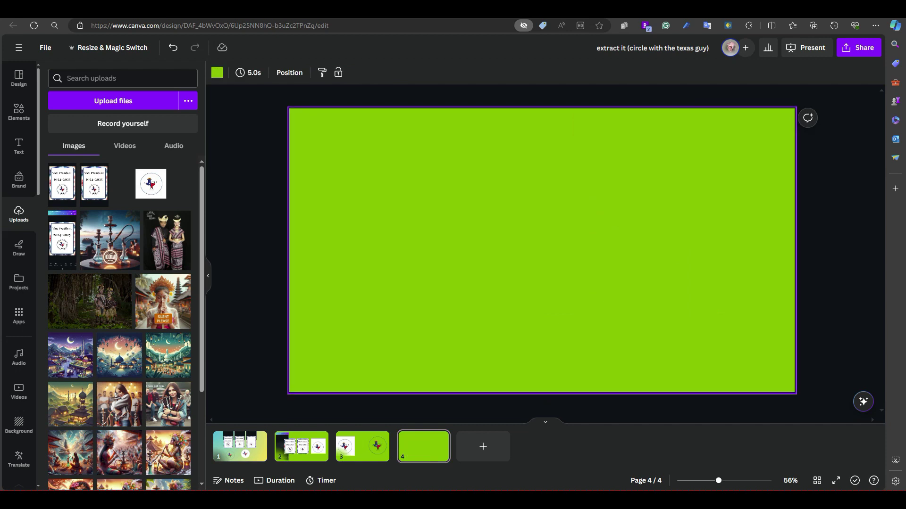
Paste the copied logo image onto page 4, enlarge it to about three quarters of the page height, and centre it
{"action": "key", "text": "ctrl+v"}
{"action": "left_click_drag", "start_coordinate": [700, 251], "coordinate": [520, 257]}
{"action": "left_click_drag", "start_coordinate": [589, 328], "coordinate": [655, 396]}
{"action": "left_click_drag", "start_coordinate": [553, 291], "coordinate": [533, 248]}
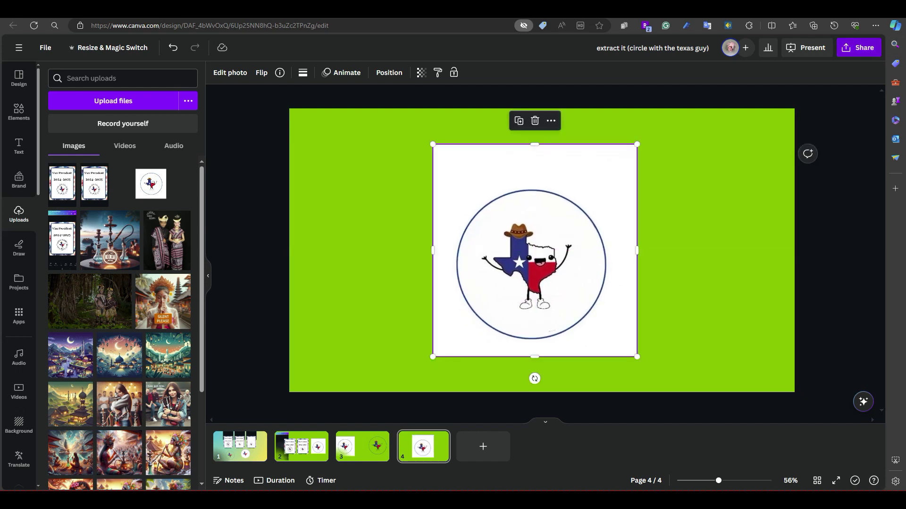
Set the download to PNG with a size multiplier of 2.5 and a transparent background
{"action": "left_click", "coordinate": [859, 48]}
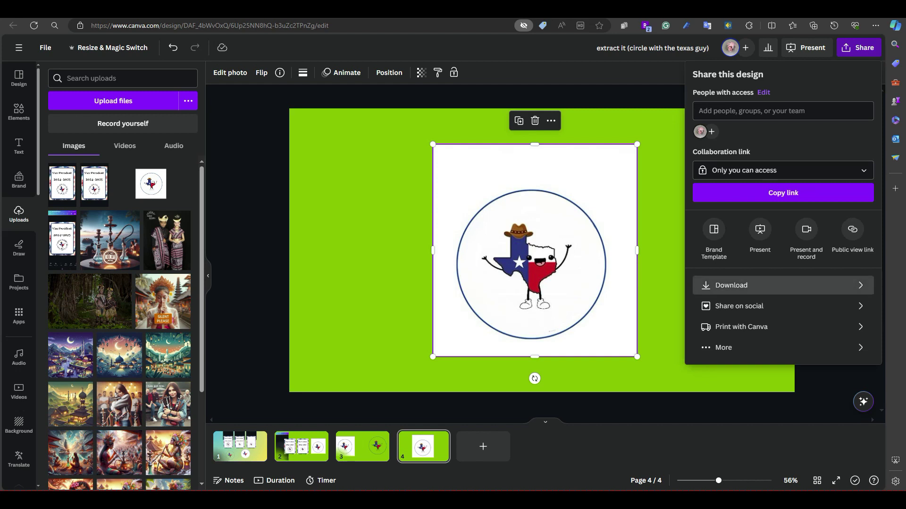
{"action": "left_click", "coordinate": [731, 285]}
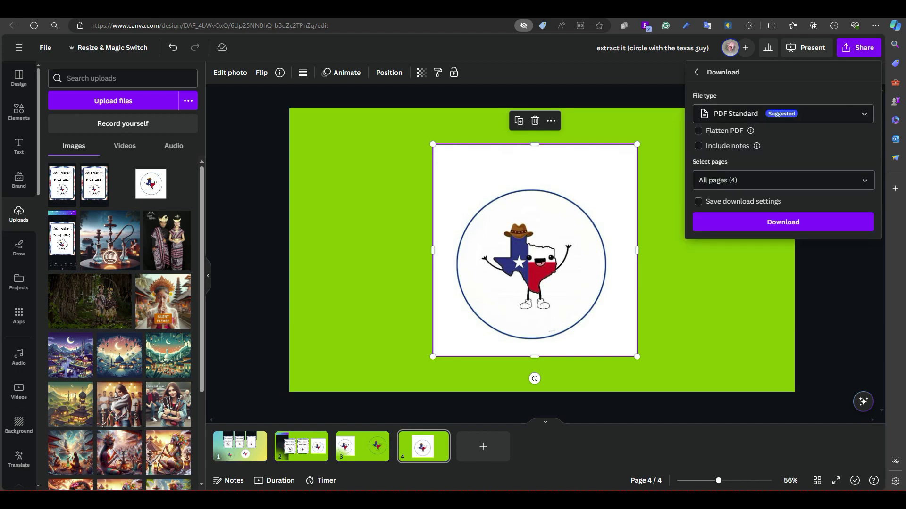
{"action": "left_click", "coordinate": [783, 114]}
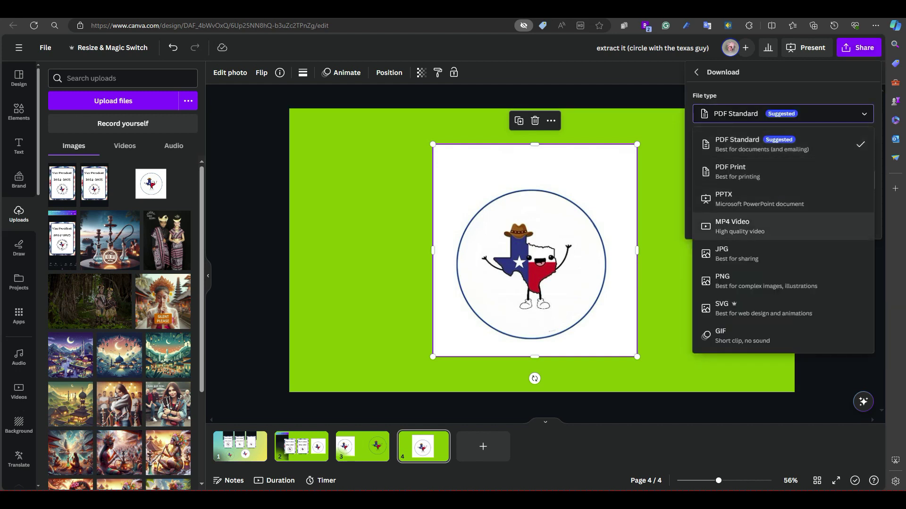
{"action": "left_click", "coordinate": [764, 282]}
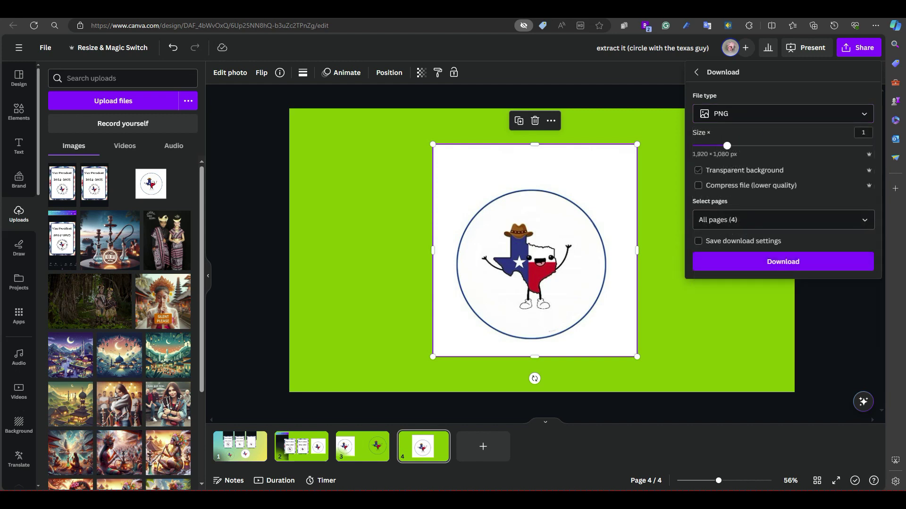
{"action": "left_click_drag", "start_coordinate": [727, 146], "coordinate": [830, 145]}
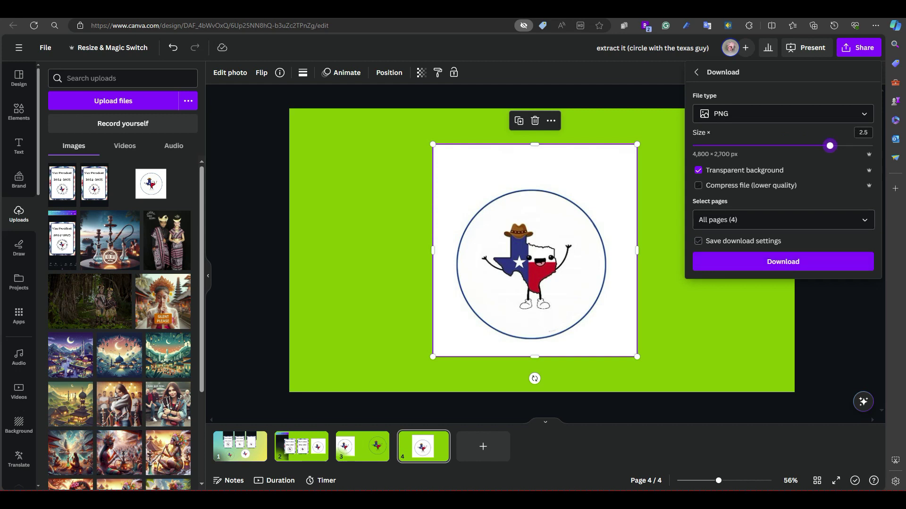
Limit the download to the current page, page 4, and download the PNG
{"action": "left_click", "coordinate": [783, 219]}
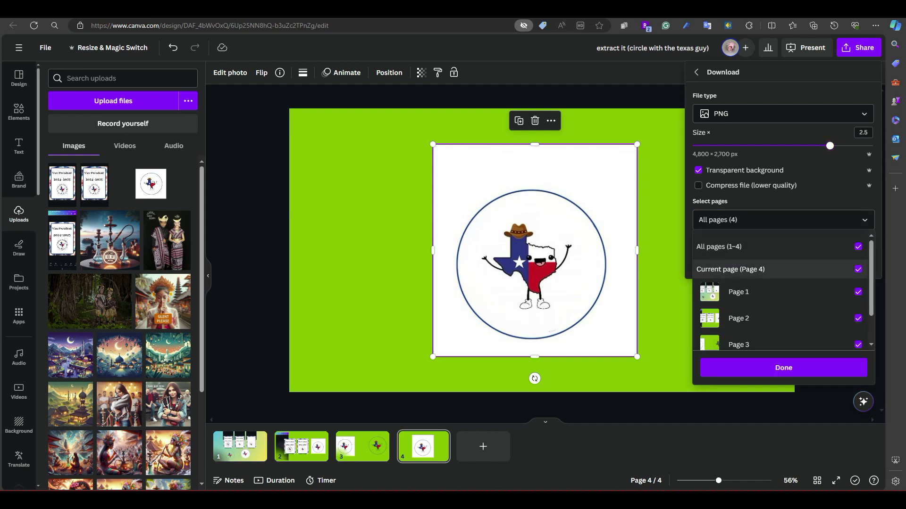
{"action": "left_click", "coordinate": [858, 247]}
{"action": "left_click", "coordinate": [857, 269]}
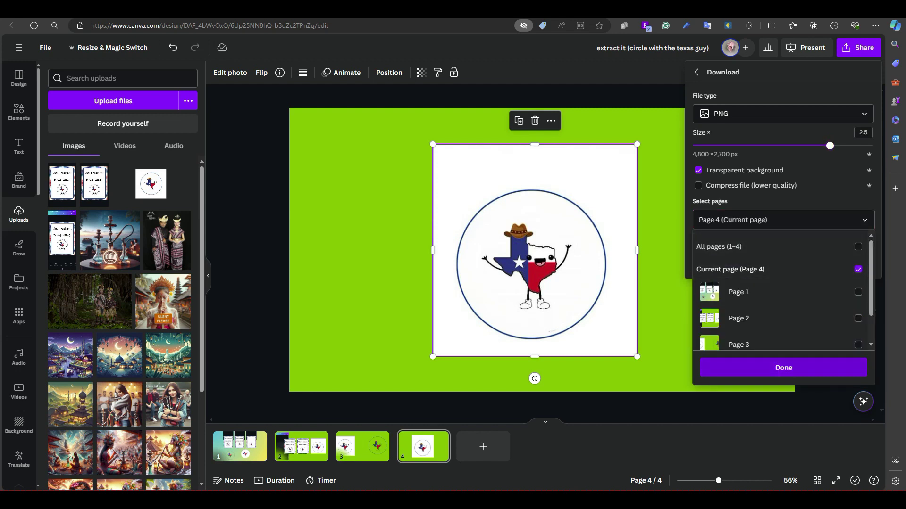
{"action": "left_click", "coordinate": [782, 368]}
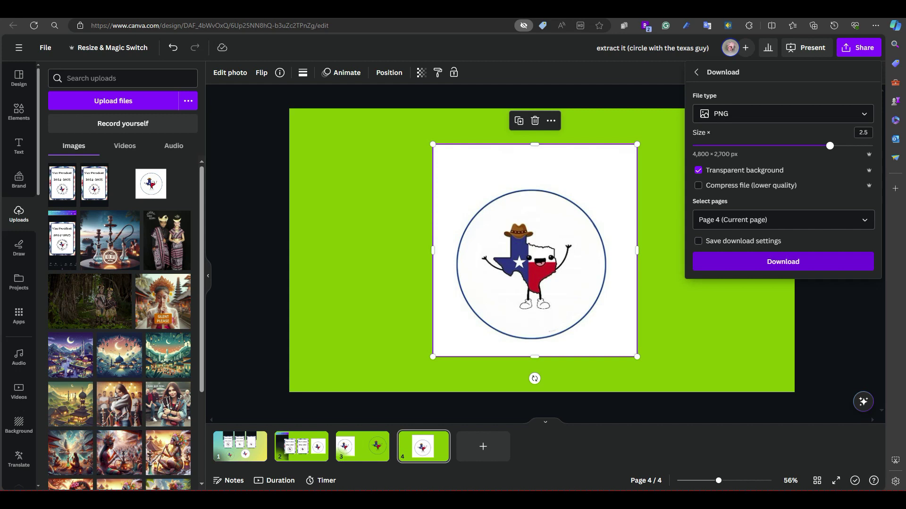
{"action": "left_click", "coordinate": [774, 262]}
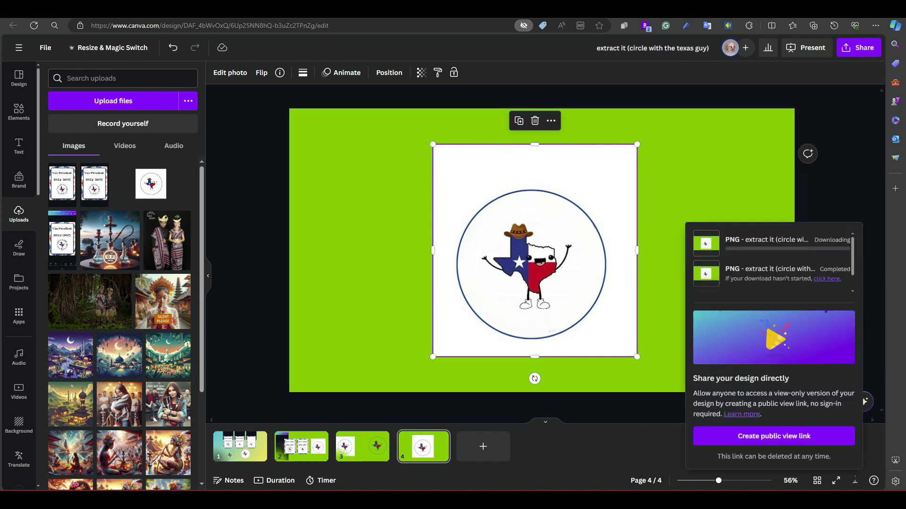
Place the uploaded white-background logo on page 4 to the left of the pasted logo image, and scale and position it there
{"action": "left_click_drag", "start_coordinate": [535, 250], "coordinate": [649, 223]}
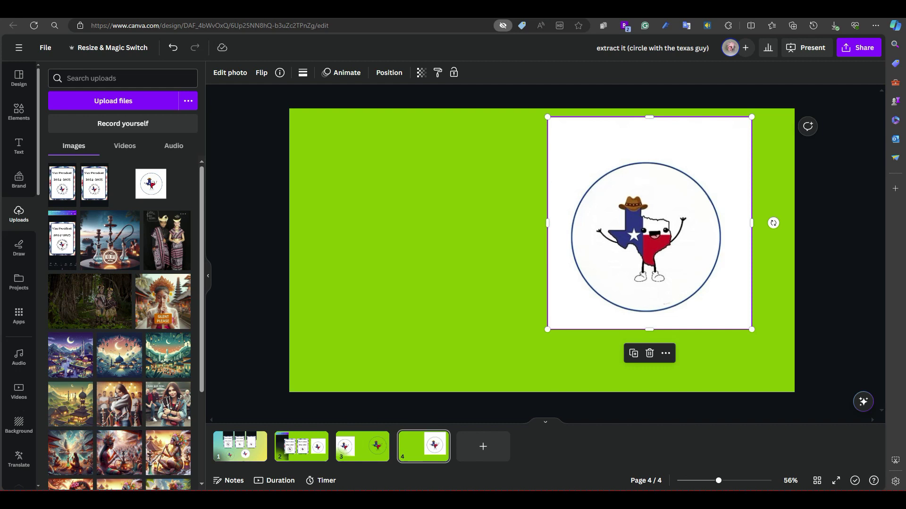
{"action": "left_click_drag", "start_coordinate": [151, 183], "coordinate": [390, 236]}
{"action": "left_click_drag", "start_coordinate": [649, 223], "coordinate": [647, 244]}
{"action": "left_click_drag", "start_coordinate": [390, 235], "coordinate": [409, 236]}
{"action": "mouse_move", "coordinate": [647, 244]}
{"action": "left_mouse_down"}
{"action": "mouse_move", "coordinate": [628, 278]}
{"action": "mouse_move", "coordinate": [652, 252]}
{"action": "mouse_move", "coordinate": [631, 250]}
{"action": "left_mouse_up"}
{"action": "left_click", "coordinate": [408, 236]}
{"action": "left_click_drag", "start_coordinate": [482, 236], "coordinate": [579, 236]}
{"action": "left_click_drag", "start_coordinate": [457, 195], "coordinate": [442, 112]}
{"action": "left_click", "coordinate": [599, 127]}
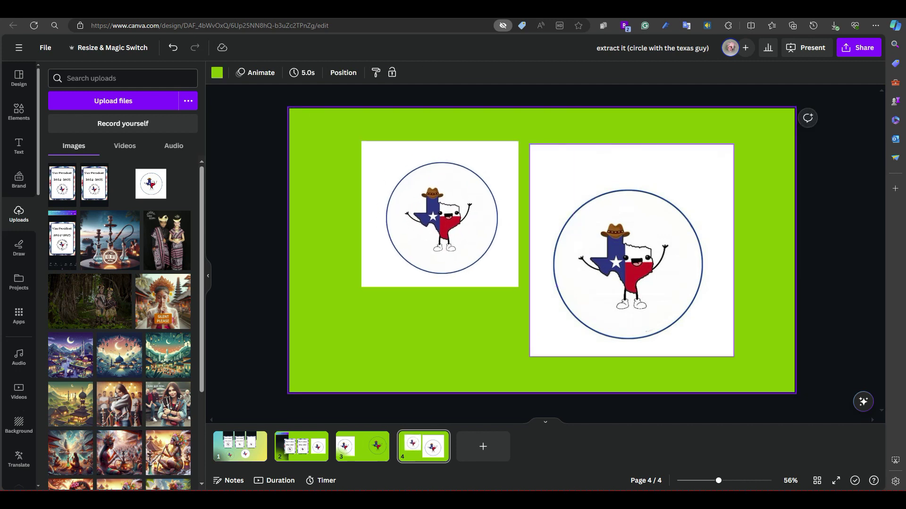
Delete the larger pasted logo, extract the circular logo from the uploaded image with Magic Grab, and move it right of its background
{"action": "left_click", "coordinate": [631, 250]}
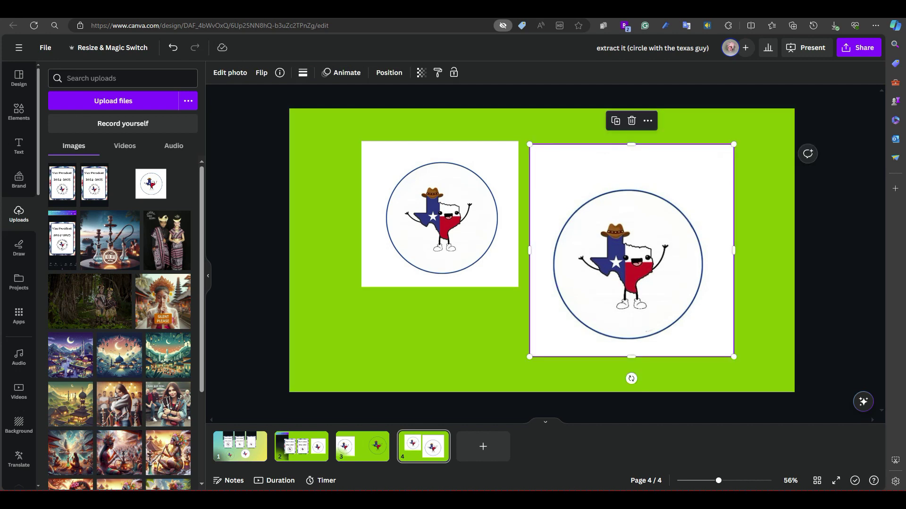
{"action": "key", "text": "Delete"}
{"action": "left_click", "coordinate": [442, 217]}
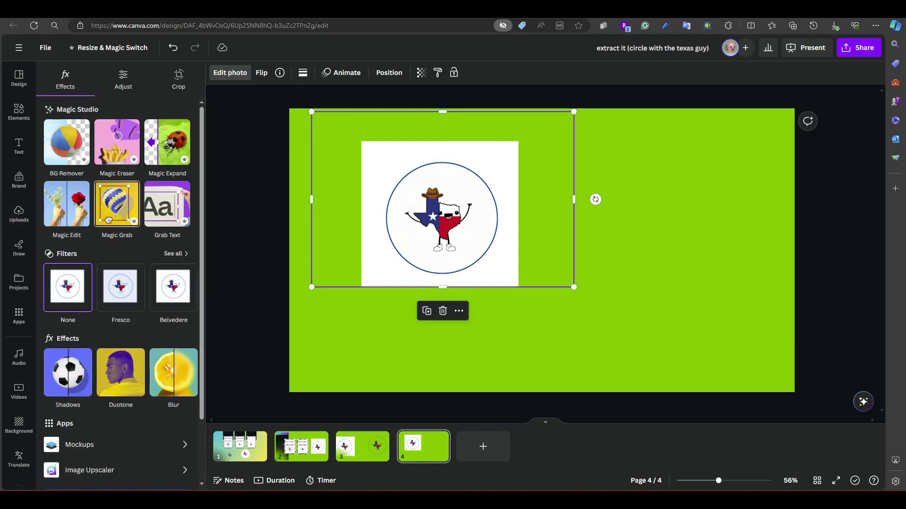
{"action": "left_click", "coordinate": [109, 220]}
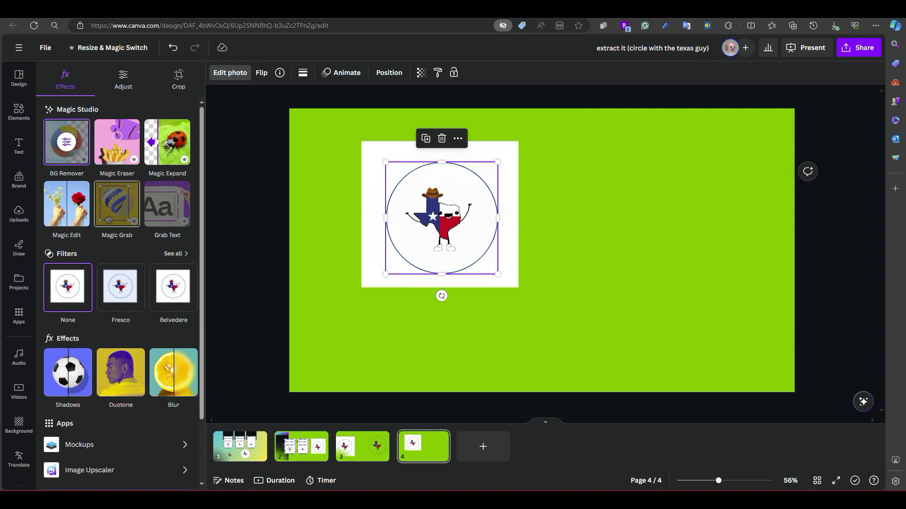
{"action": "left_click_drag", "start_coordinate": [441, 217], "coordinate": [620, 218]}
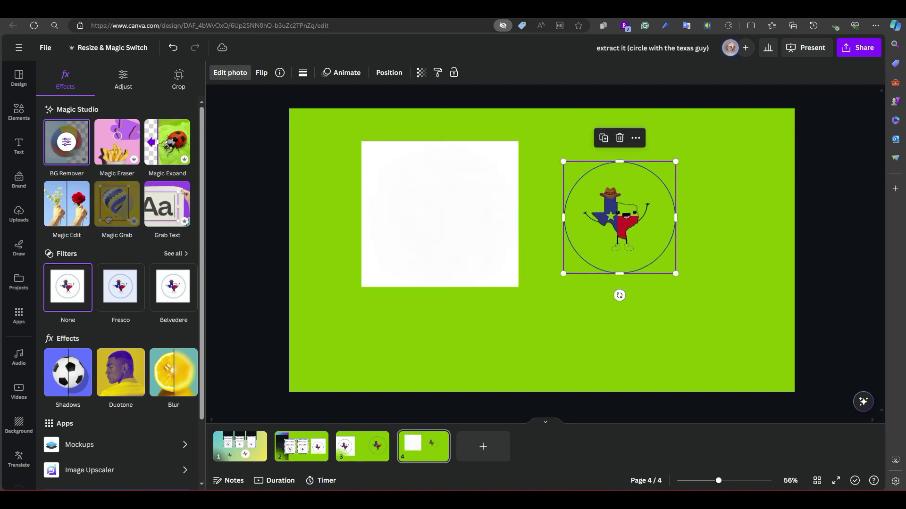
Delete the leftover white background on page 4 and move the extracted transparent logo near the page centre
{"action": "left_click_drag", "start_coordinate": [440, 214], "coordinate": [369, 248]}
{"action": "key", "text": "Delete"}
{"action": "left_click_drag", "start_coordinate": [619, 218], "coordinate": [514, 245]}
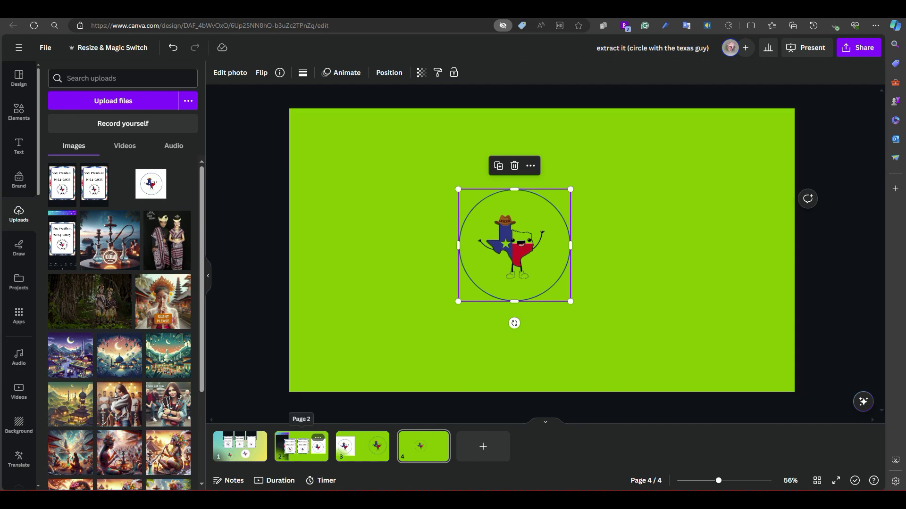
On page 1, shift the transparent logo slightly right, and slide the other logo off its white circle and back onto it
{"action": "left_click", "coordinate": [240, 446]}
{"action": "left_click_drag", "start_coordinate": [452, 327], "coordinate": [471, 322]}
{"action": "left_click_drag", "start_coordinate": [592, 324], "coordinate": [700, 322]}
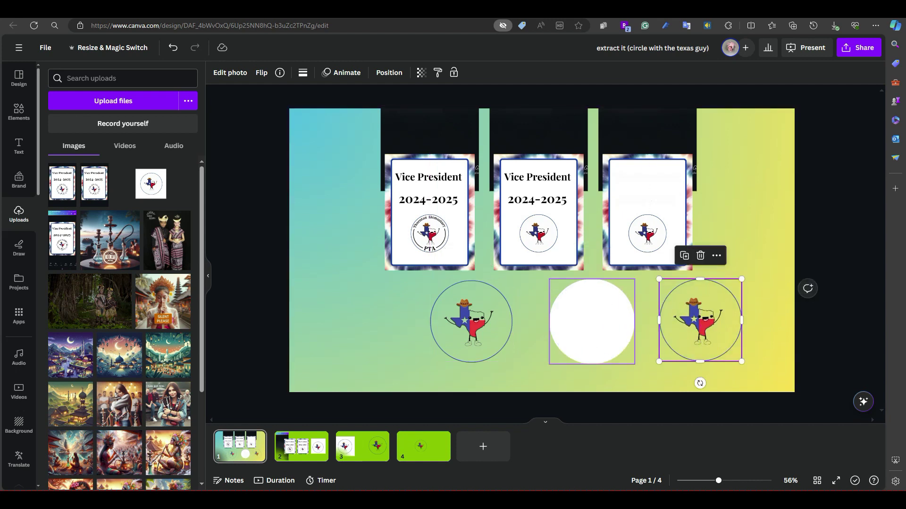
{"action": "left_click_drag", "start_coordinate": [700, 321], "coordinate": [592, 323]}
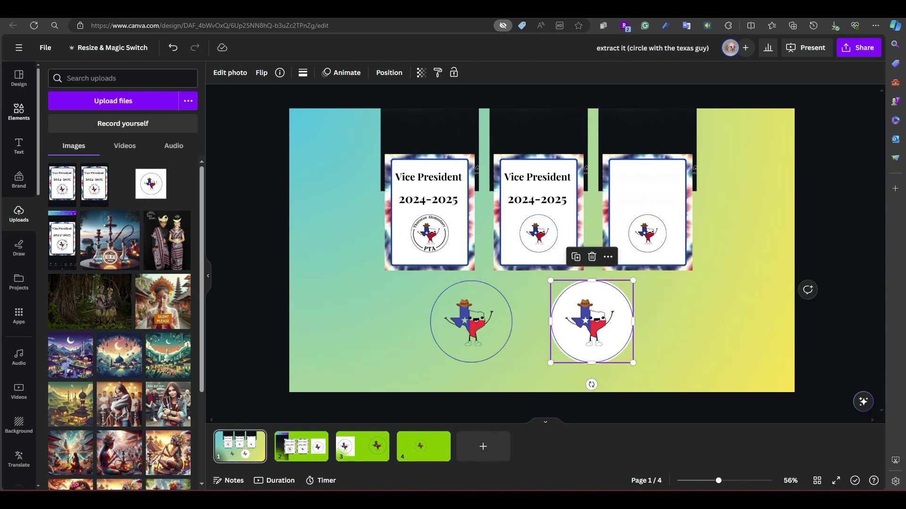
Add a circle shape on page 1 to the left of the transparent logo and fill it with the logo's dark red
{"action": "left_click", "coordinate": [19, 112]}
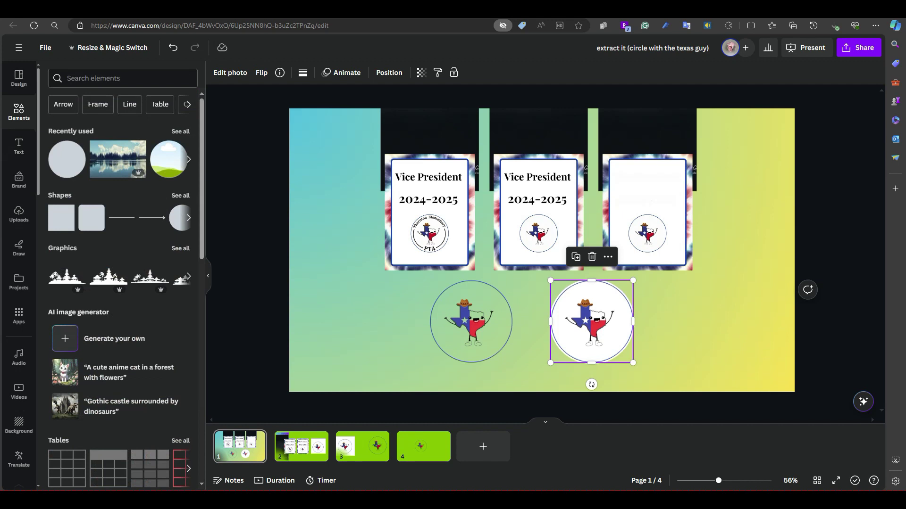
{"action": "left_click", "coordinate": [180, 195]}
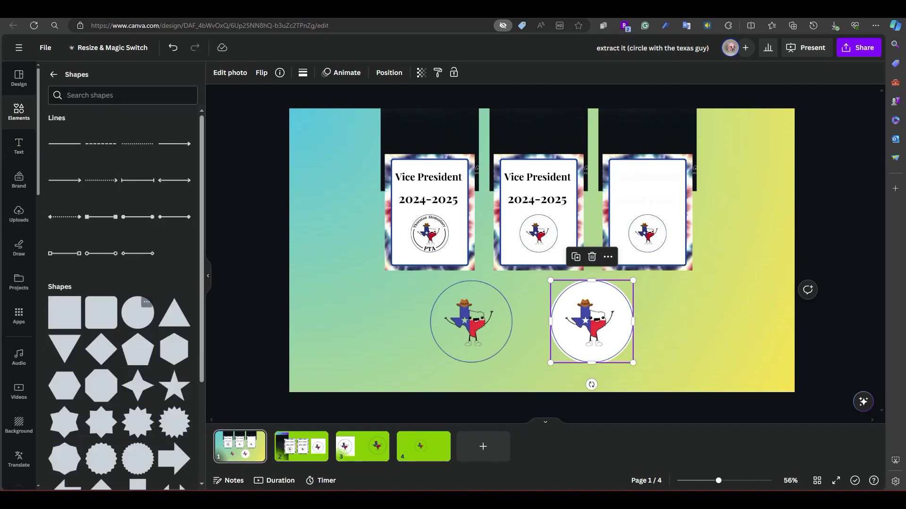
{"action": "left_click", "coordinate": [137, 313]}
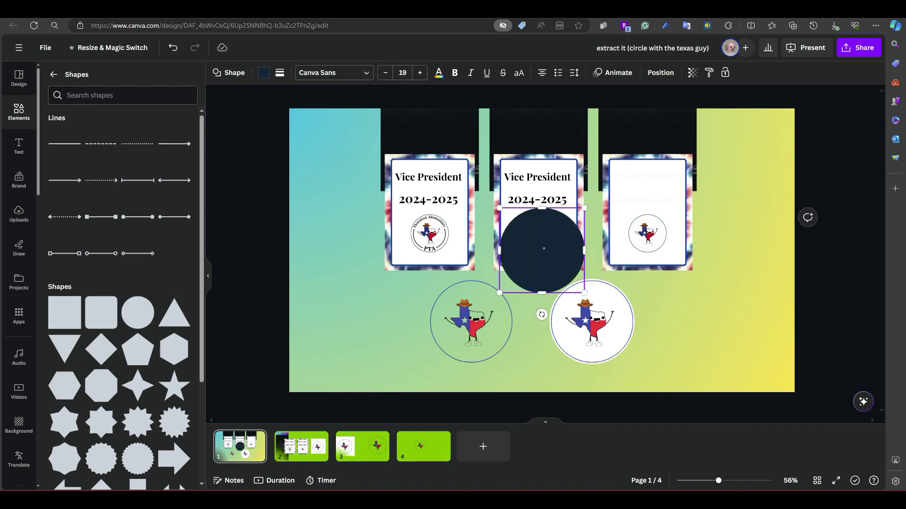
{"action": "left_click_drag", "start_coordinate": [542, 249], "coordinate": [365, 319]}
{"action": "left_click", "coordinate": [264, 72]}
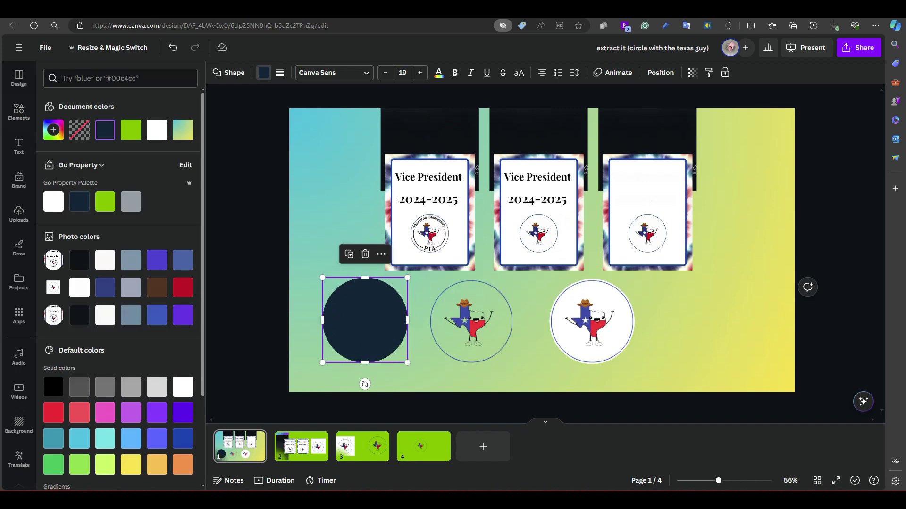
{"action": "left_click", "coordinate": [105, 201]}
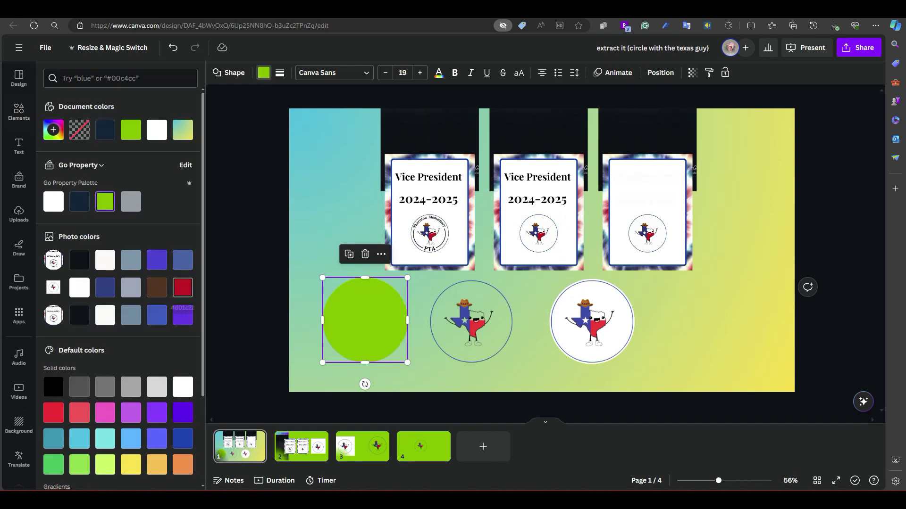
{"action": "left_click", "coordinate": [182, 287]}
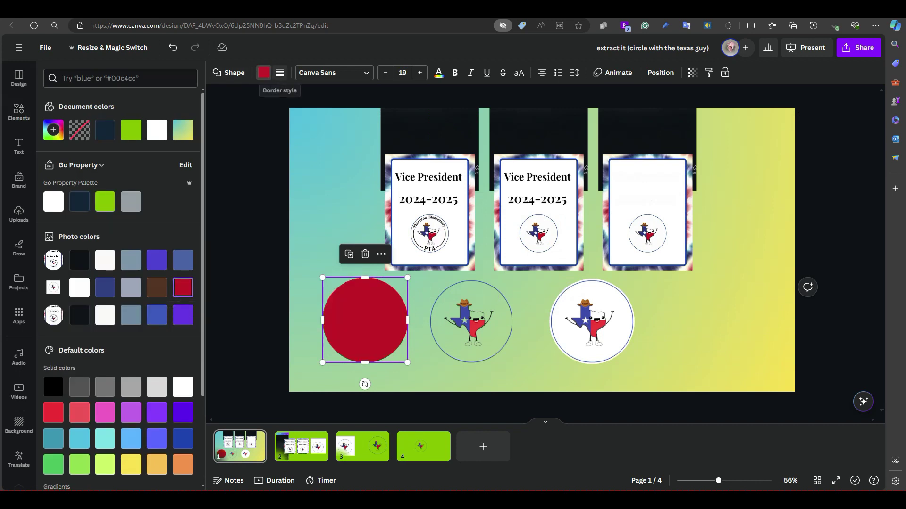
Give the red circle a solid black border with a weight of 7 and nudge it slightly right
{"action": "left_click", "coordinate": [280, 73]}
{"action": "left_click_drag", "start_coordinate": [280, 133], "coordinate": [289, 133]}
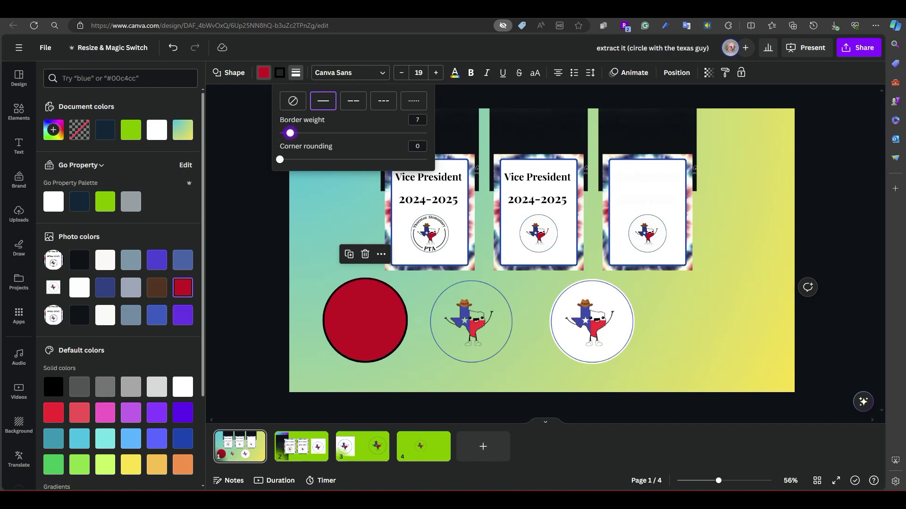
{"action": "left_click", "coordinate": [264, 73]}
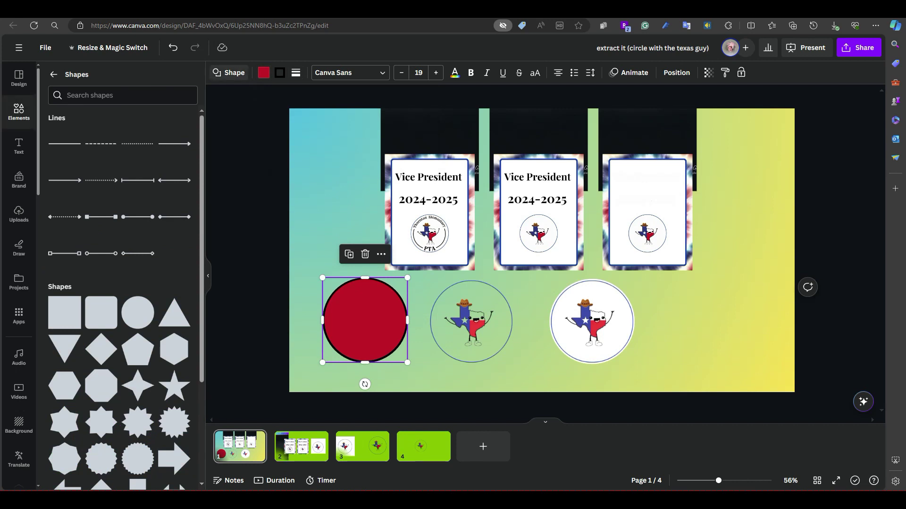
{"action": "left_click_drag", "start_coordinate": [365, 321], "coordinate": [367, 320]}
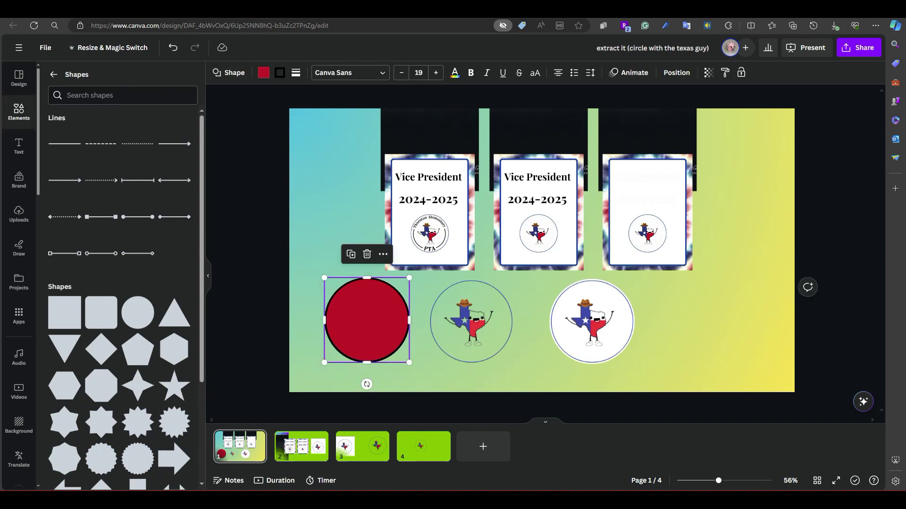
Make the red circle's fill transparent, and delete the circle from page 1
{"action": "left_click", "coordinate": [264, 73]}
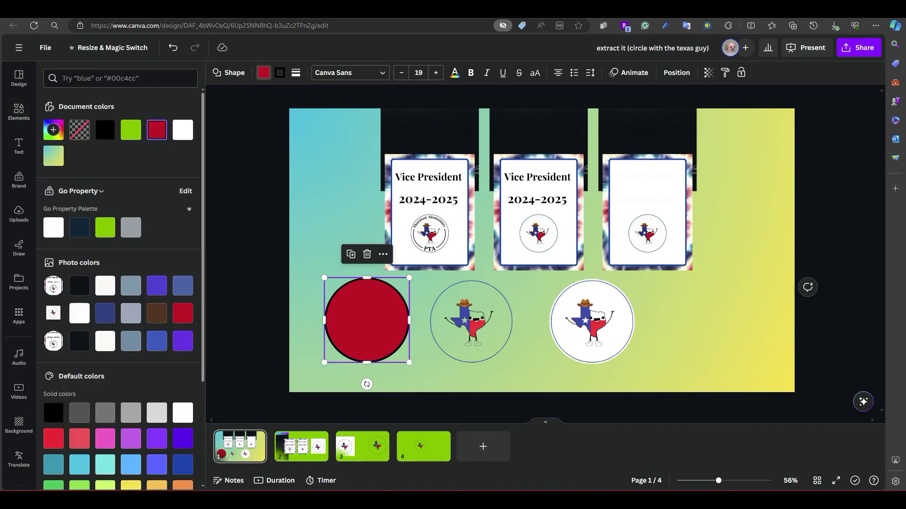
{"action": "left_click", "coordinate": [79, 130]}
{"action": "left_click_drag", "start_coordinate": [366, 320], "coordinate": [313, 305]}
{"action": "key", "text": "Delete"}
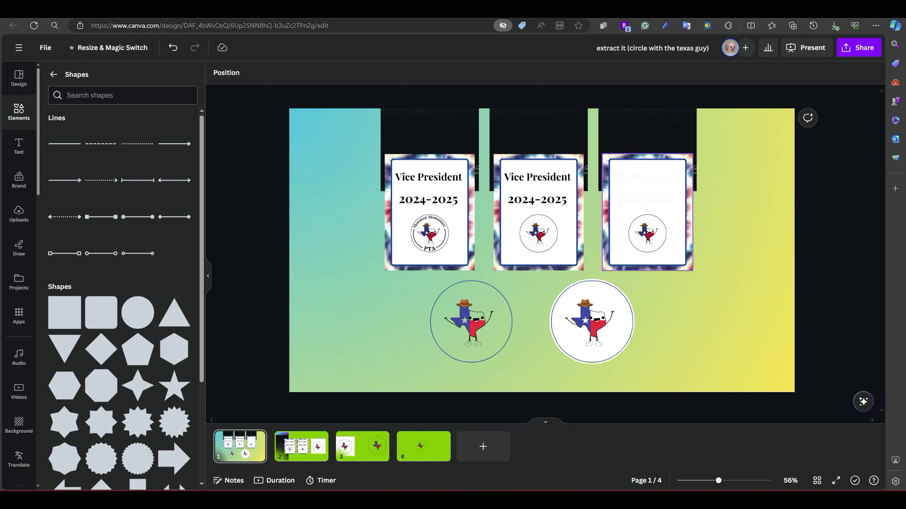
Move the white-background logo image on page 3 closer to the transparent logo, and add a blank page 5
{"action": "left_click", "coordinate": [362, 447]}
{"action": "left_click_drag", "start_coordinate": [374, 250], "coordinate": [441, 243]}
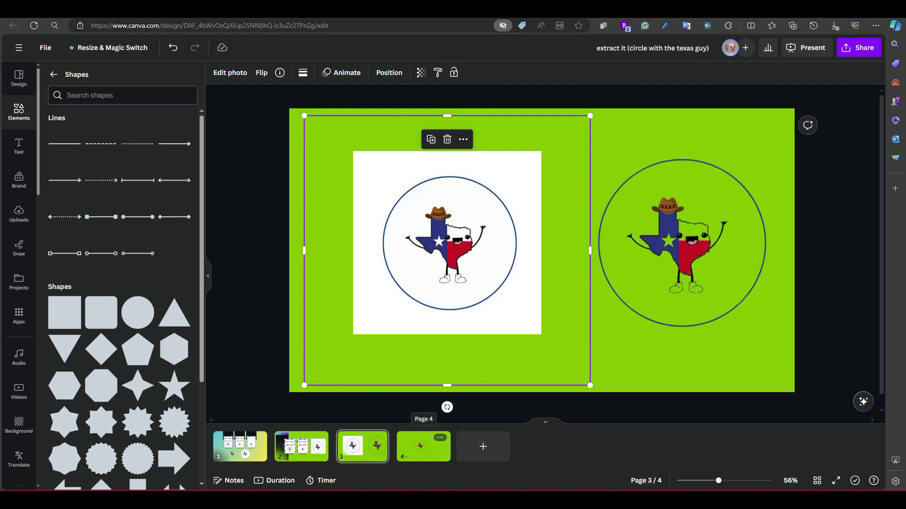
{"action": "left_click", "coordinate": [483, 447]}
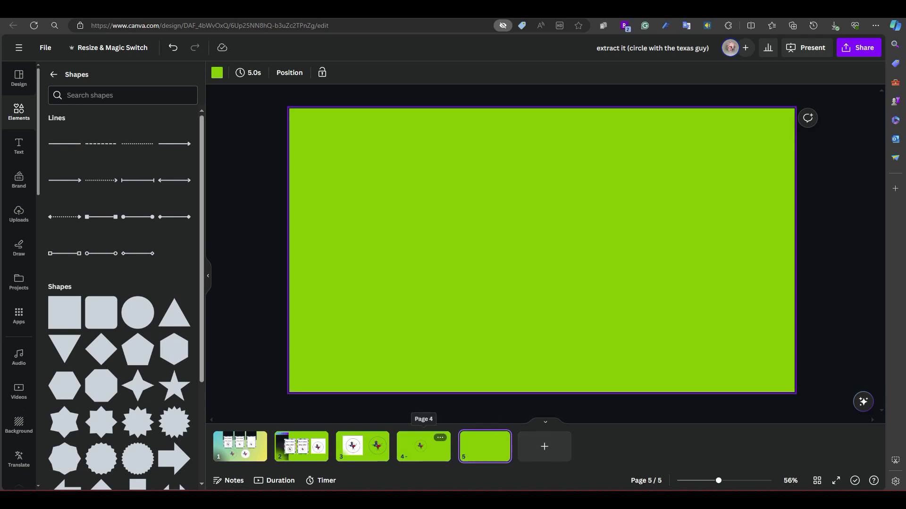